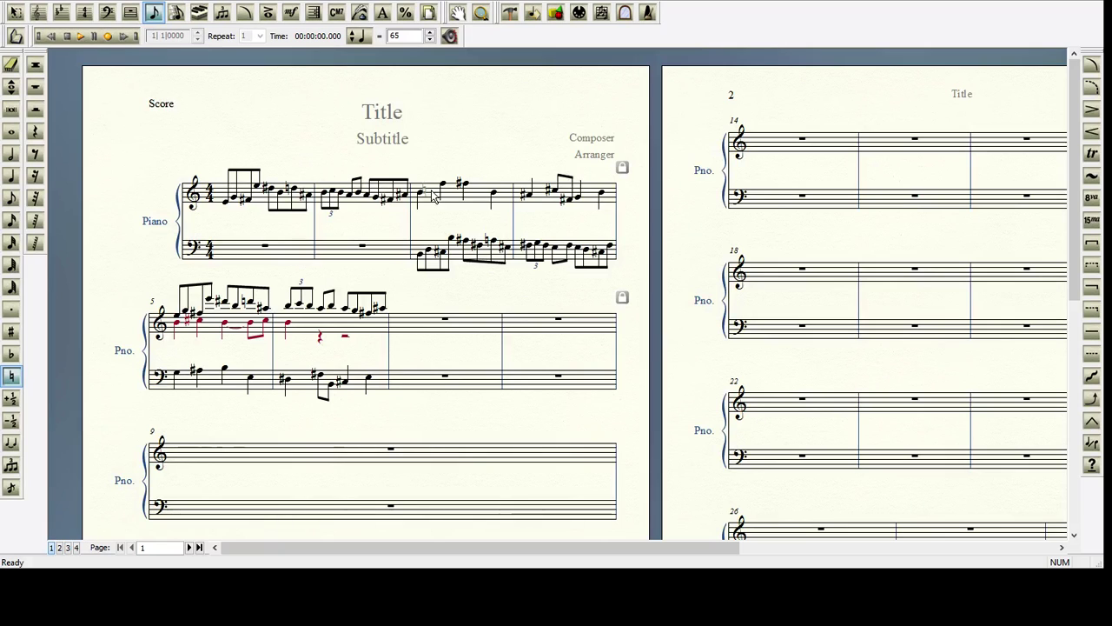
Step: Play the score from the beginning through measure 6 and stop playback
scroll(434, 195, down, 1)
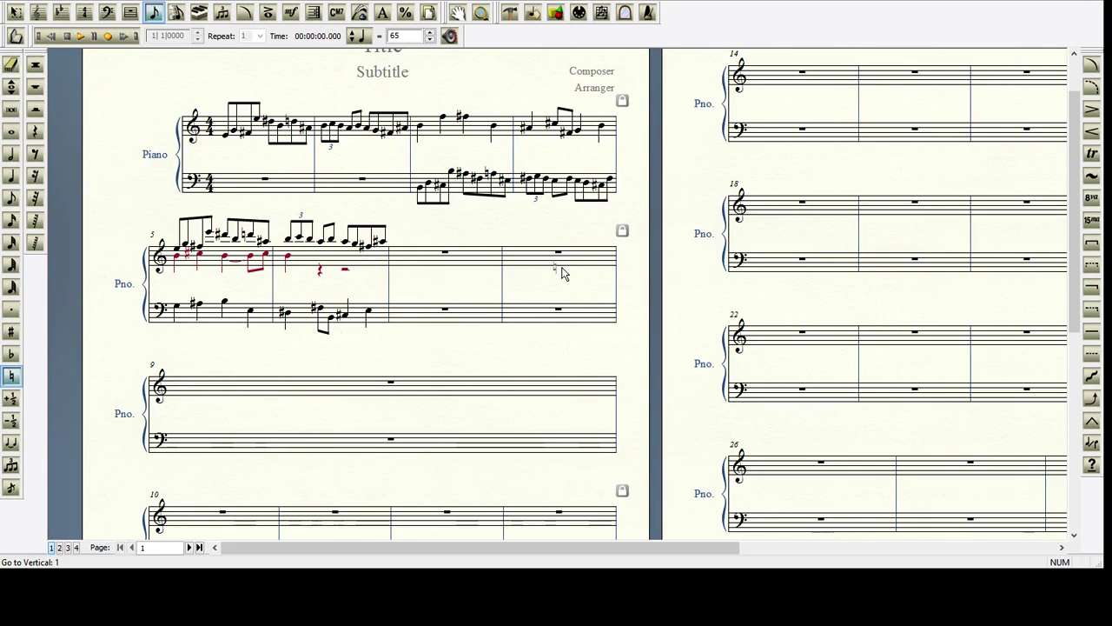
scroll(561, 274, down, 1)
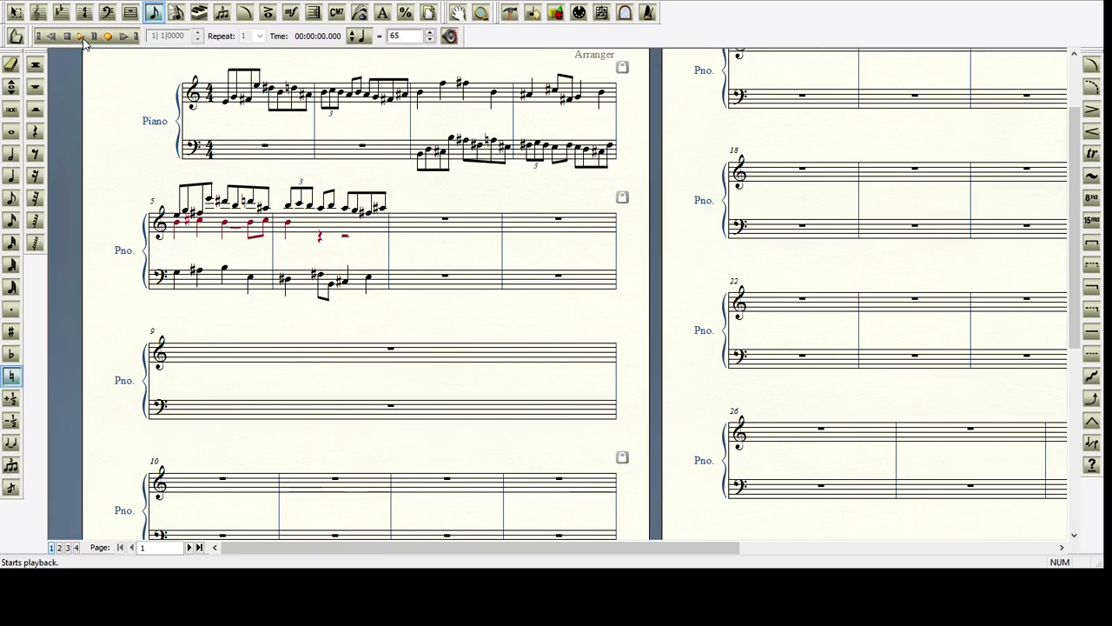
click(82, 40)
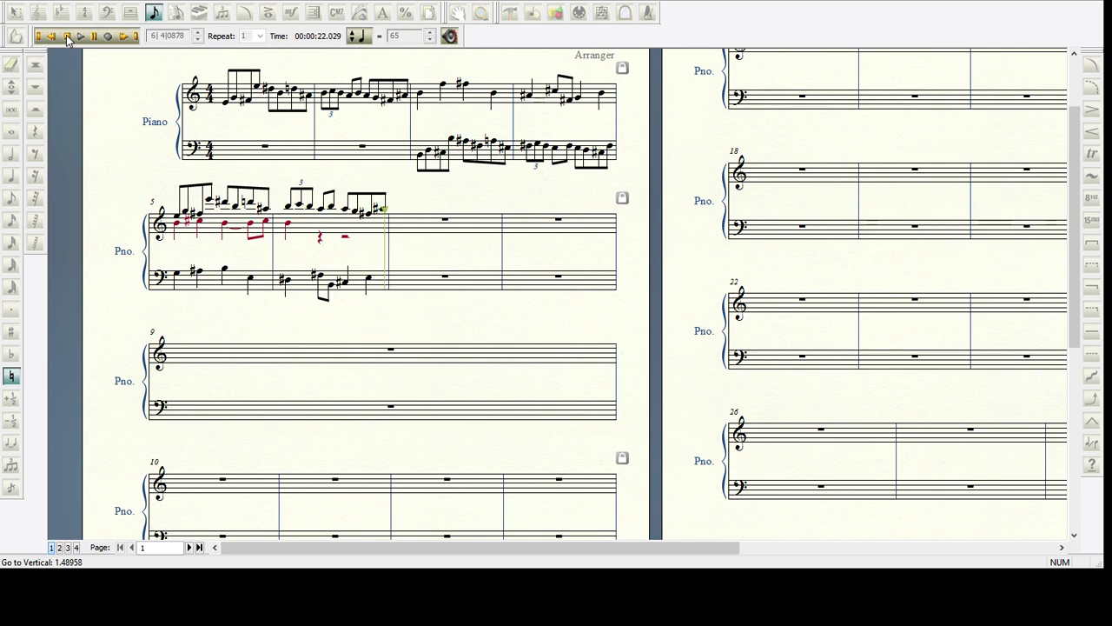
click(67, 39)
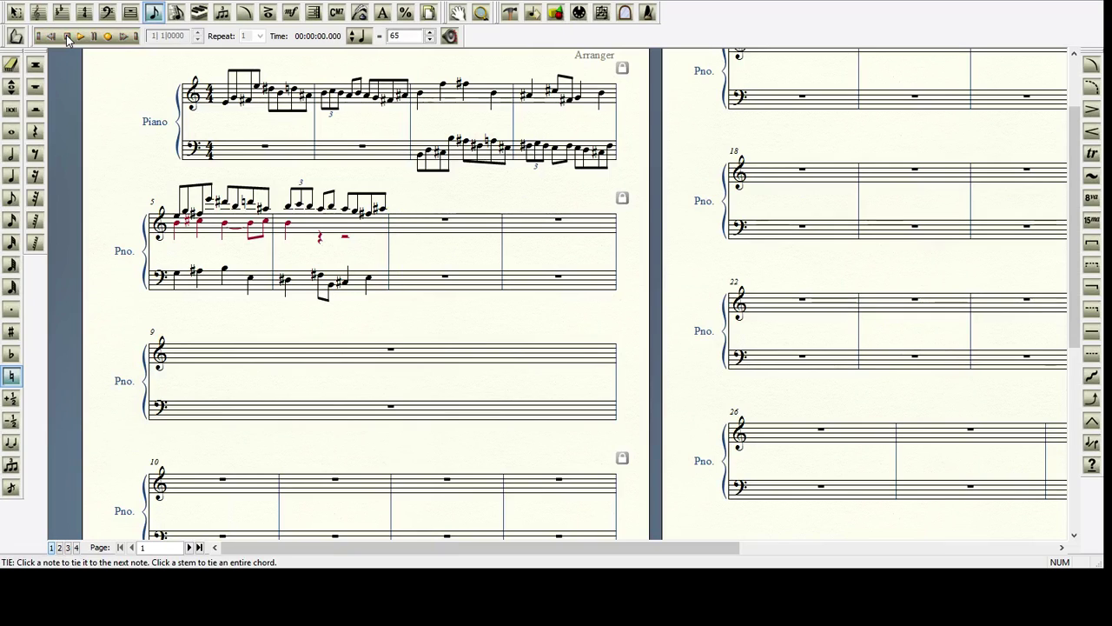
Step: Place a quarter note above the treble staff at the start of measure 7
click(12, 175)
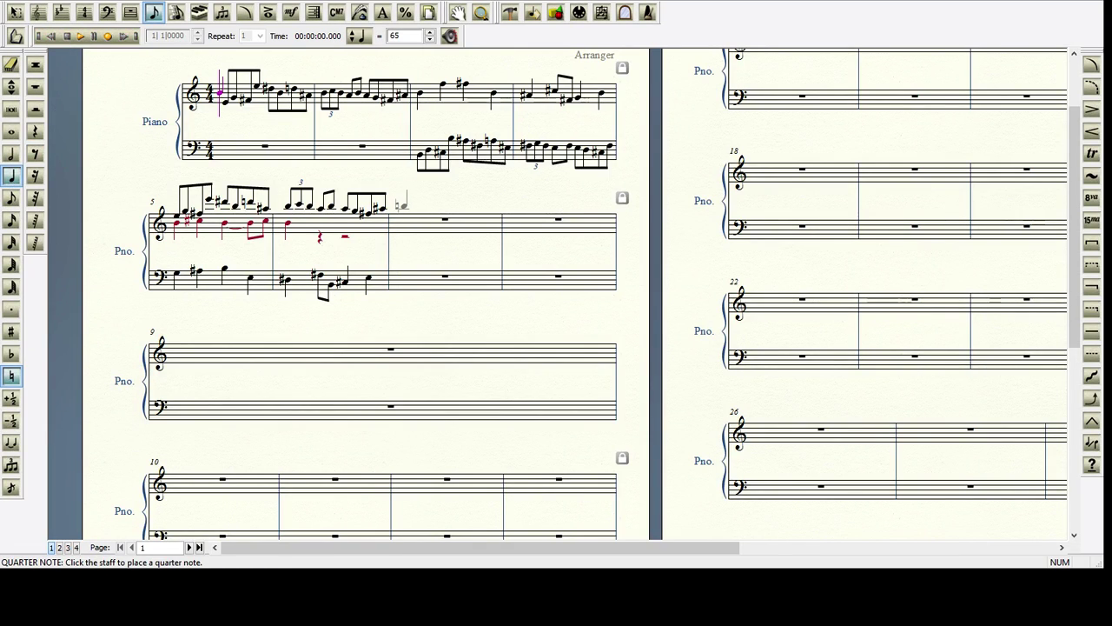
click(401, 205)
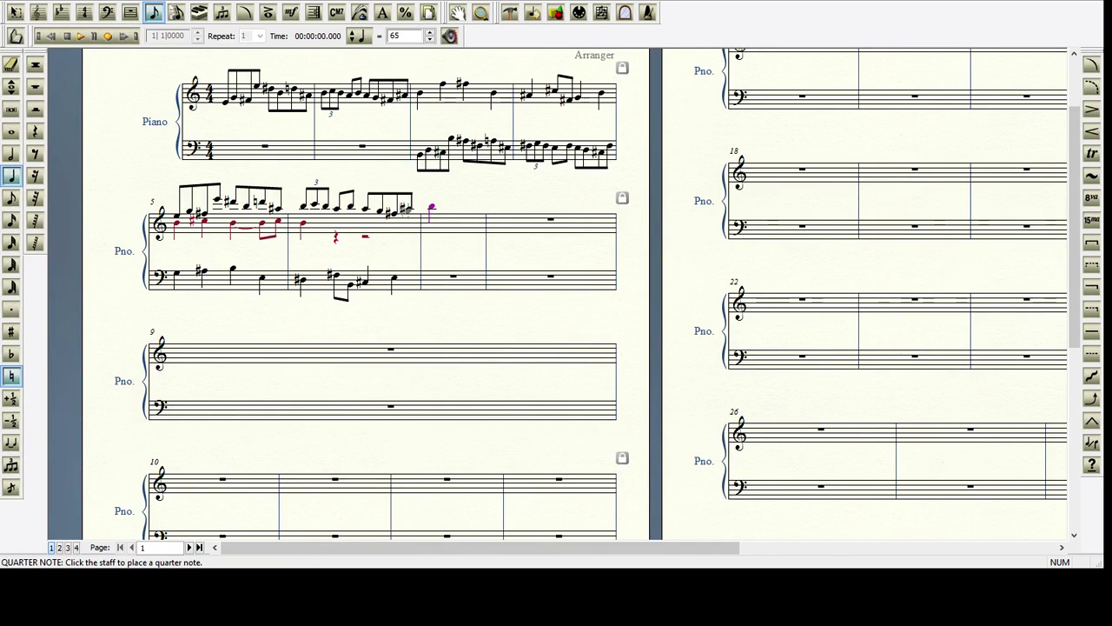
scroll(408, 208, up, 1)
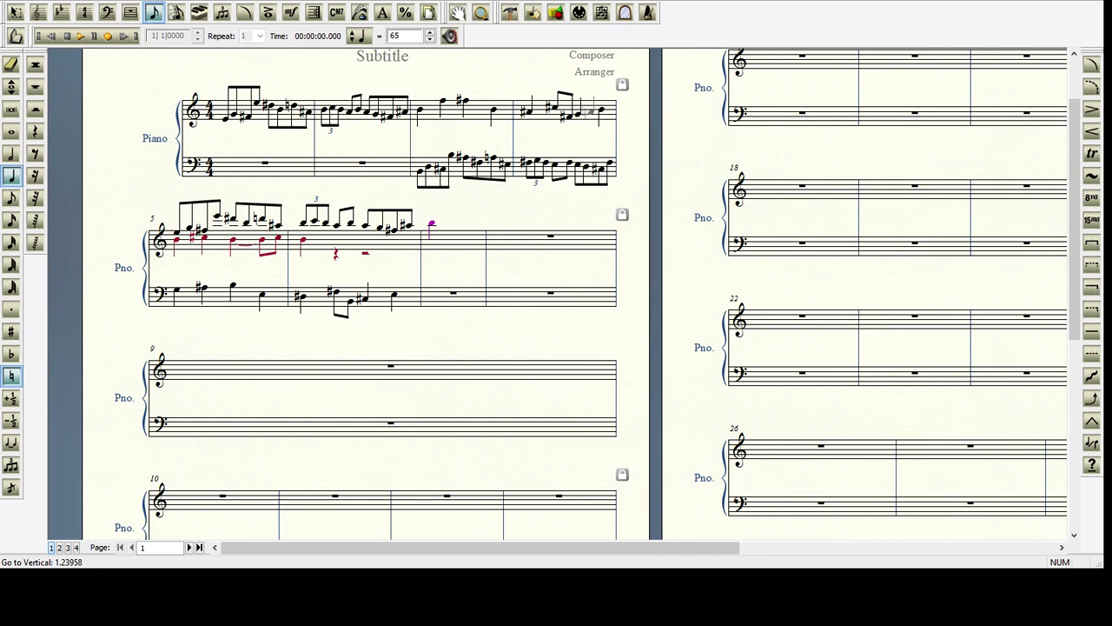
Step: Try to add an eighth note before the last quarter note in the treble staff of measure 4
click(11, 198)
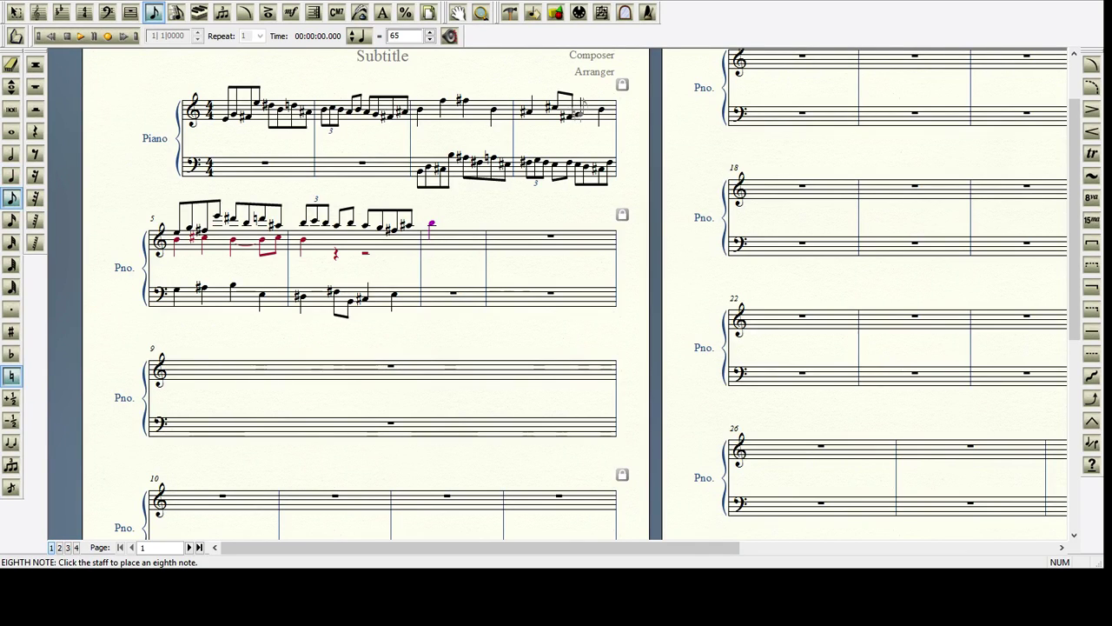
click(576, 109)
click(579, 106)
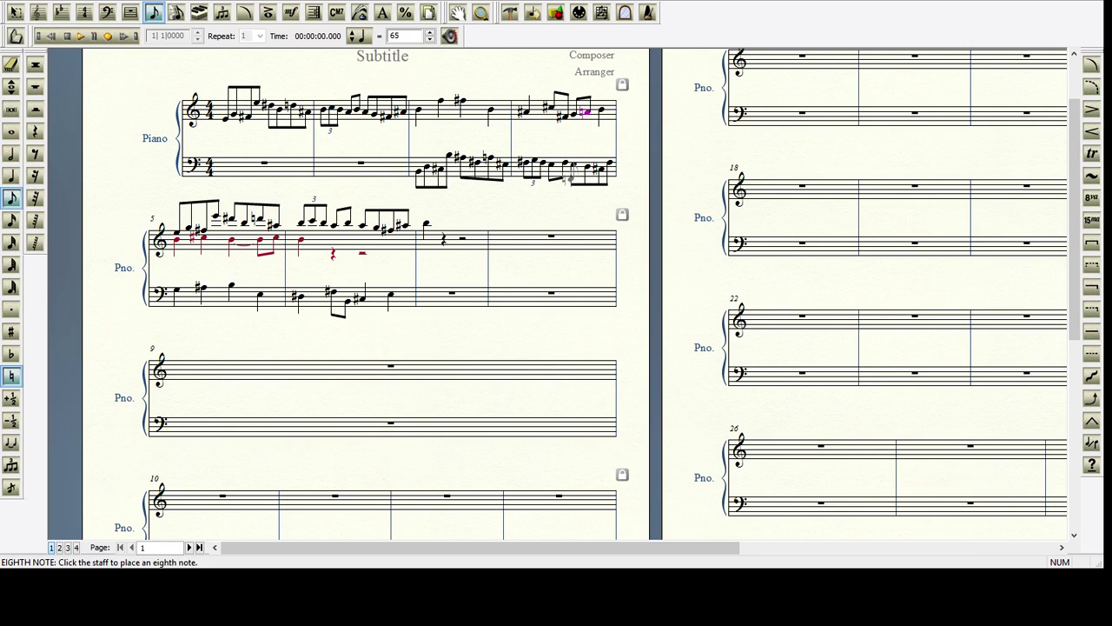
click(568, 178)
click(426, 224)
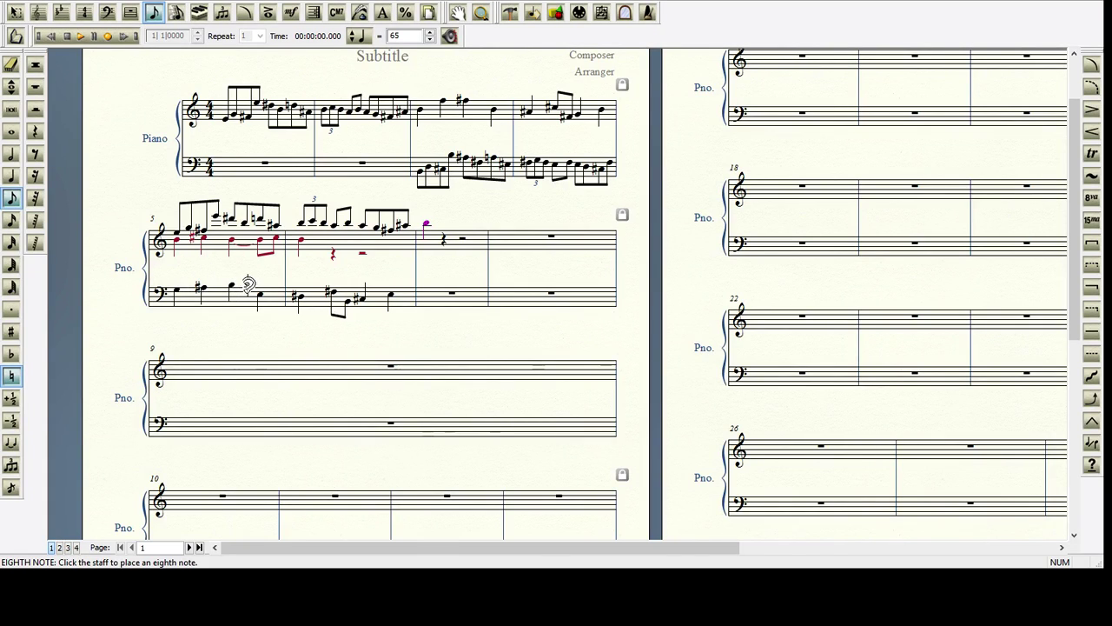
click(261, 294)
click(391, 300)
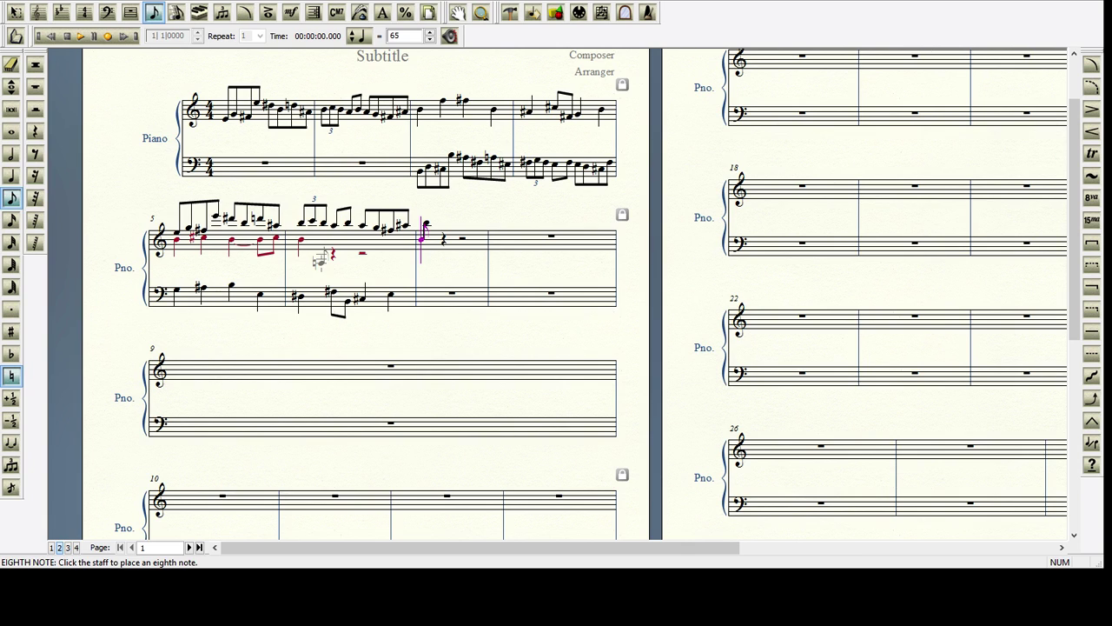
Step: Fill beats 2 to 4 of measure 6 in the treble staff with layer 2 quarter notes, with sharps on the first and third
click(14, 177)
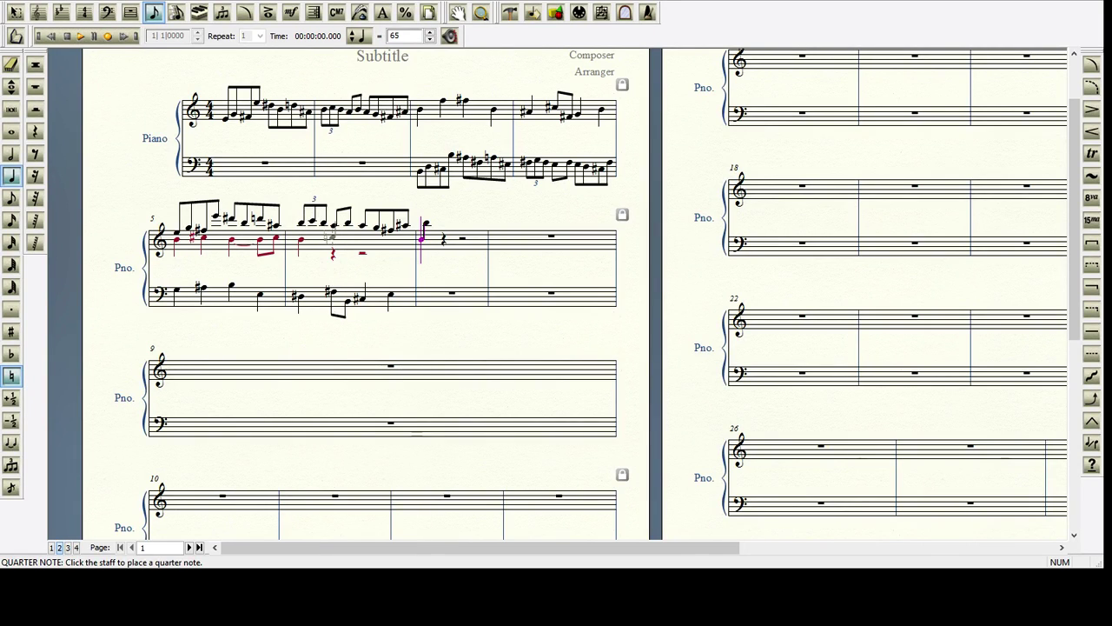
click(331, 236)
click(388, 297)
click(360, 251)
click(390, 295)
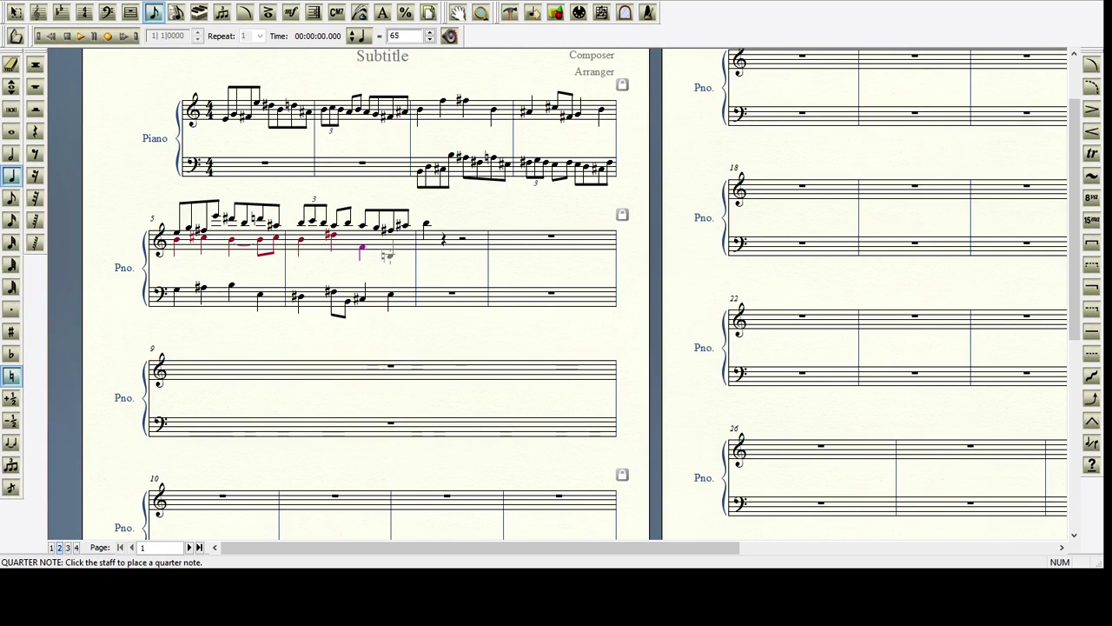
click(389, 254)
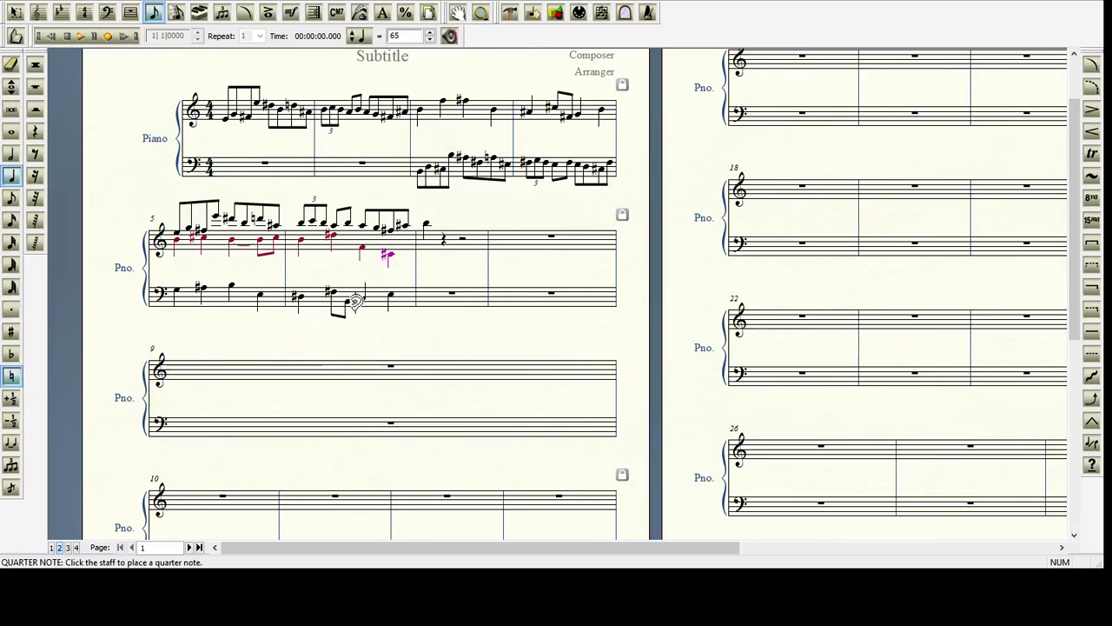
Step: Add a layer 2 quarter note at the start of measure 7 in the treble staff and raise it to a sharp
click(390, 299)
click(423, 250)
key(plus)
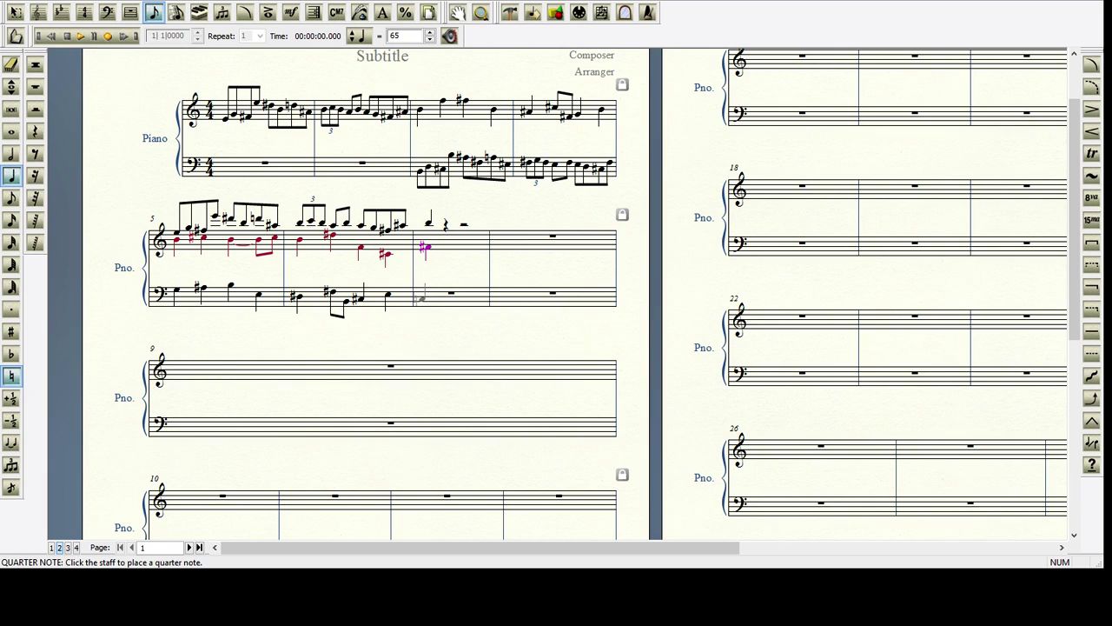
Step: Enter a layer 1 quarter note at the start of measure 7 in the bass staff and play back the score
click(418, 298)
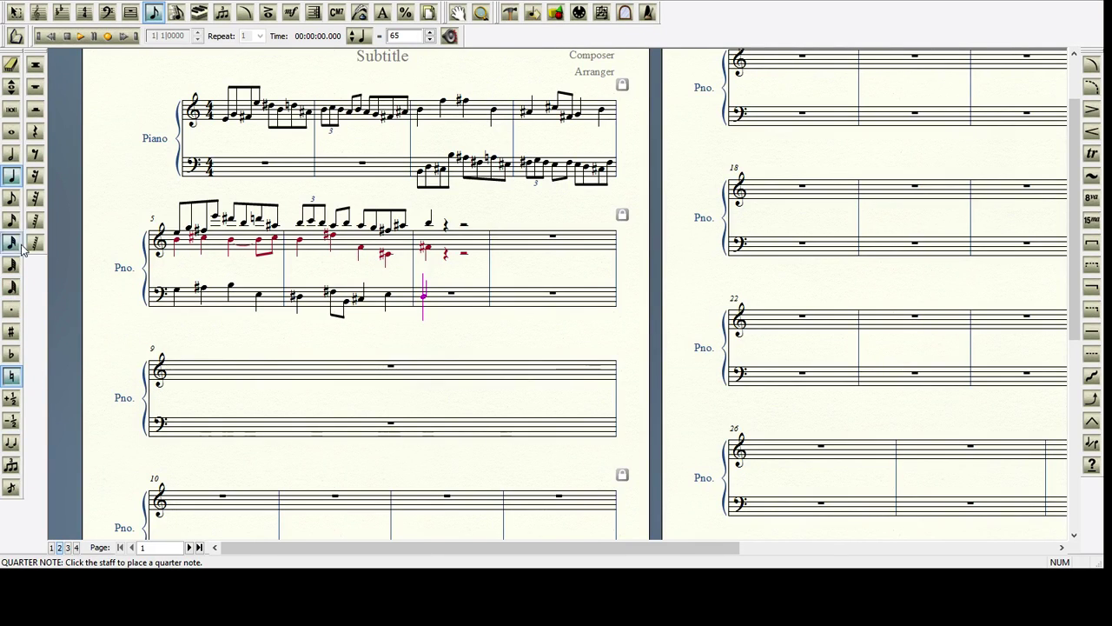
click(51, 548)
key(Escape)
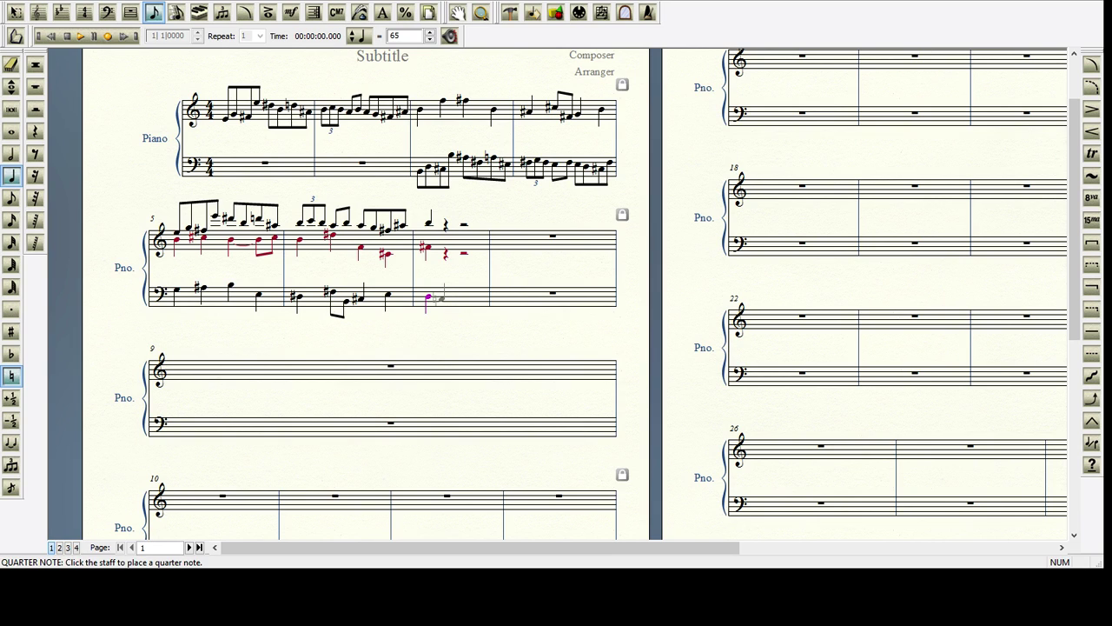
click(78, 42)
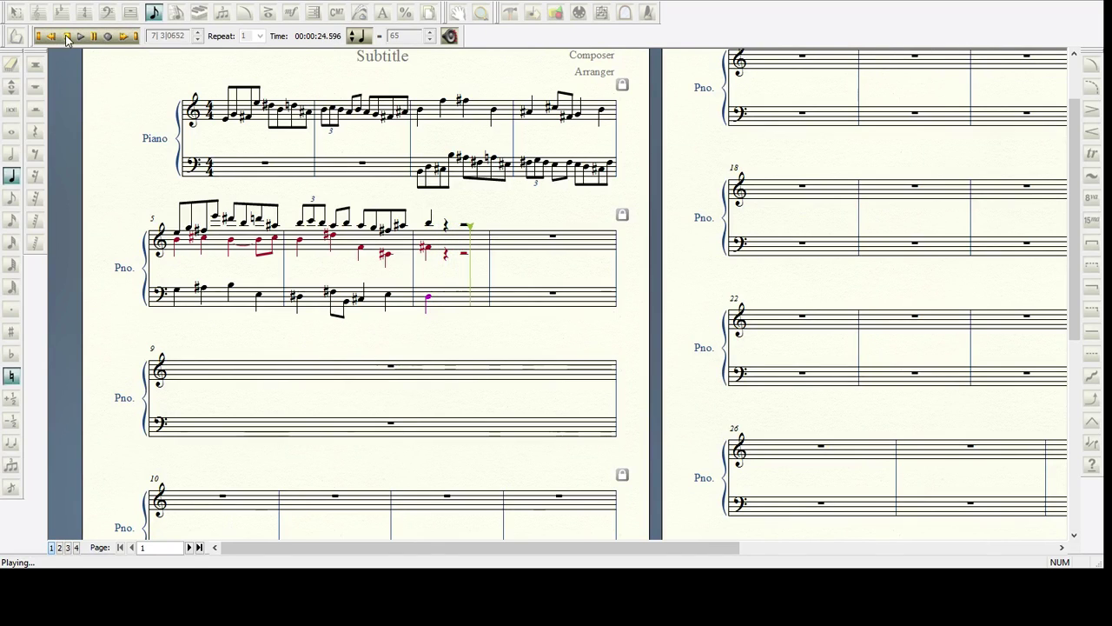
click(67, 38)
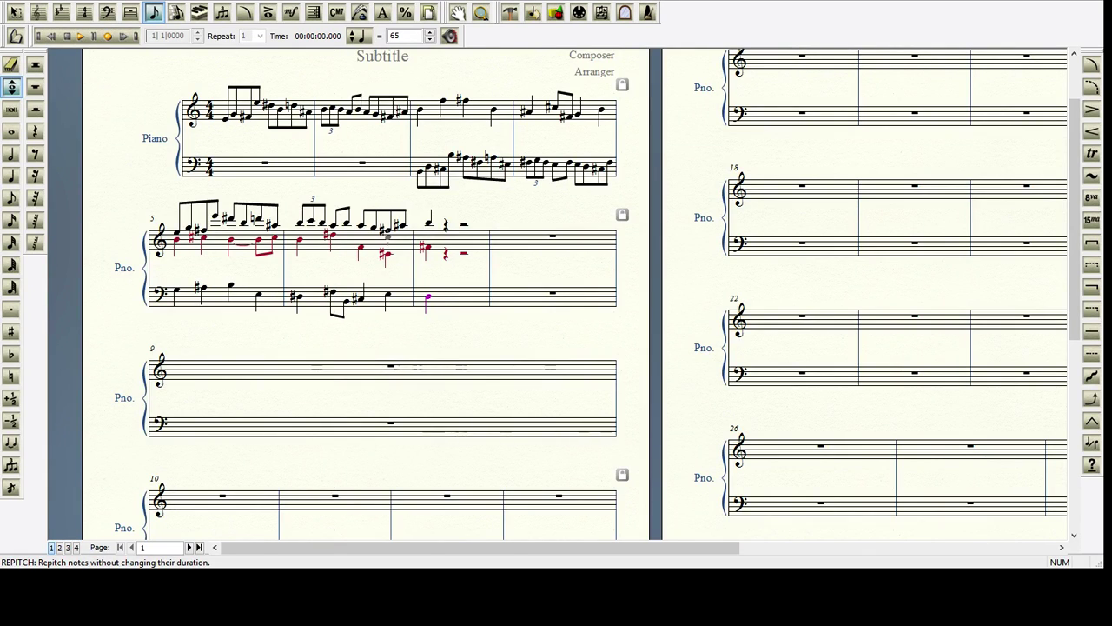
click(388, 236)
key(ctrl+z)
key(ctrl+z)
click(388, 236)
Step: Replace the first layer 2 quarter note of measure 6 with two eighth notes, the second sharpened, and play back the score
click(10, 198)
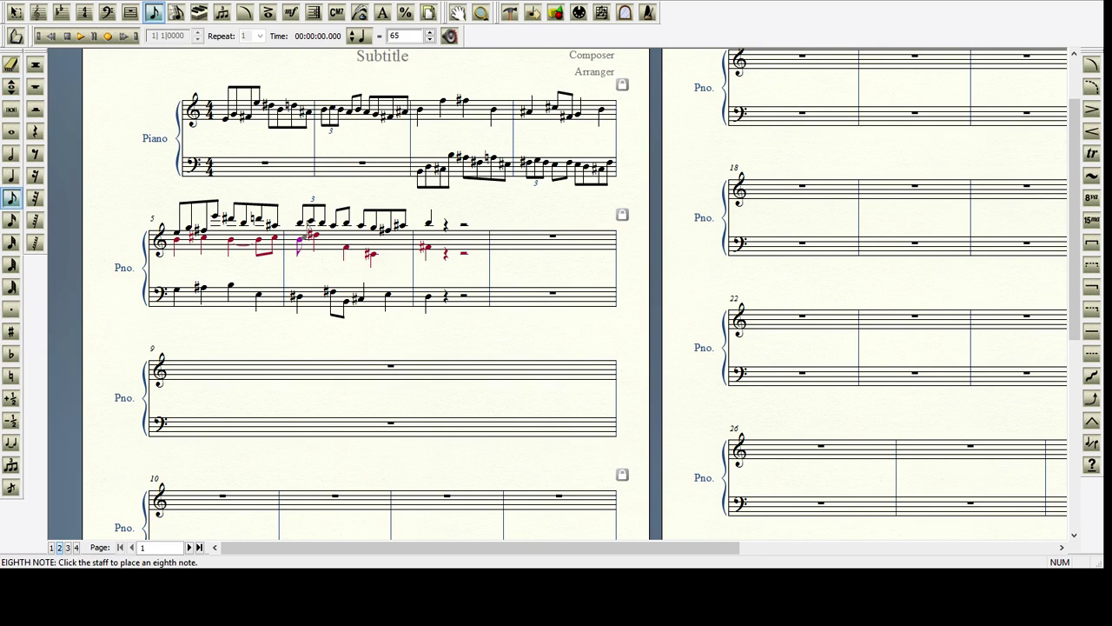
click(299, 246)
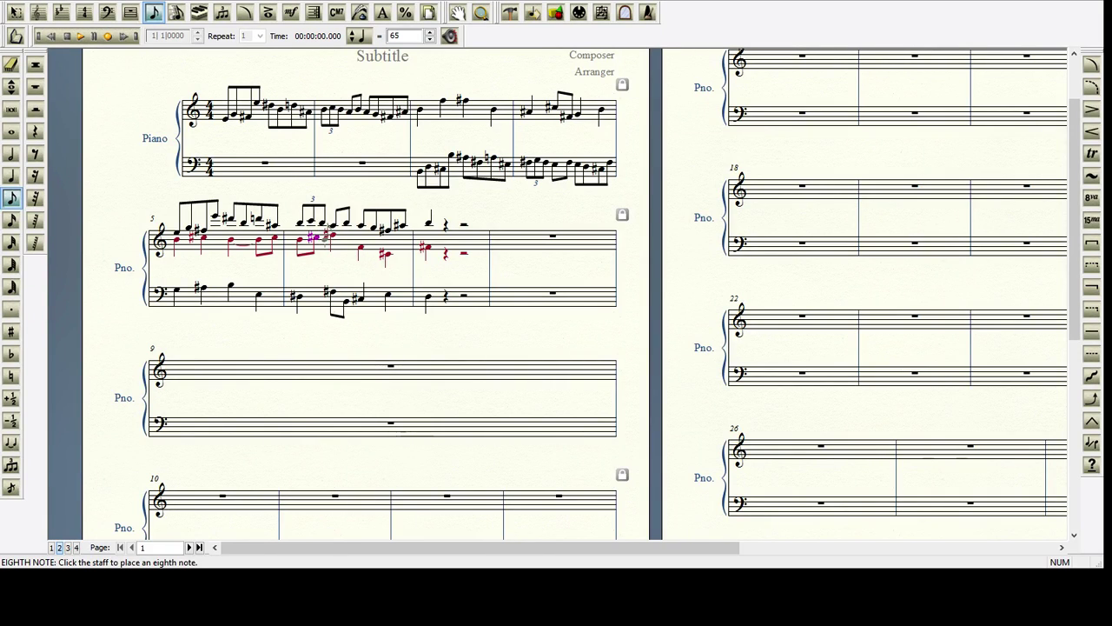
click(81, 36)
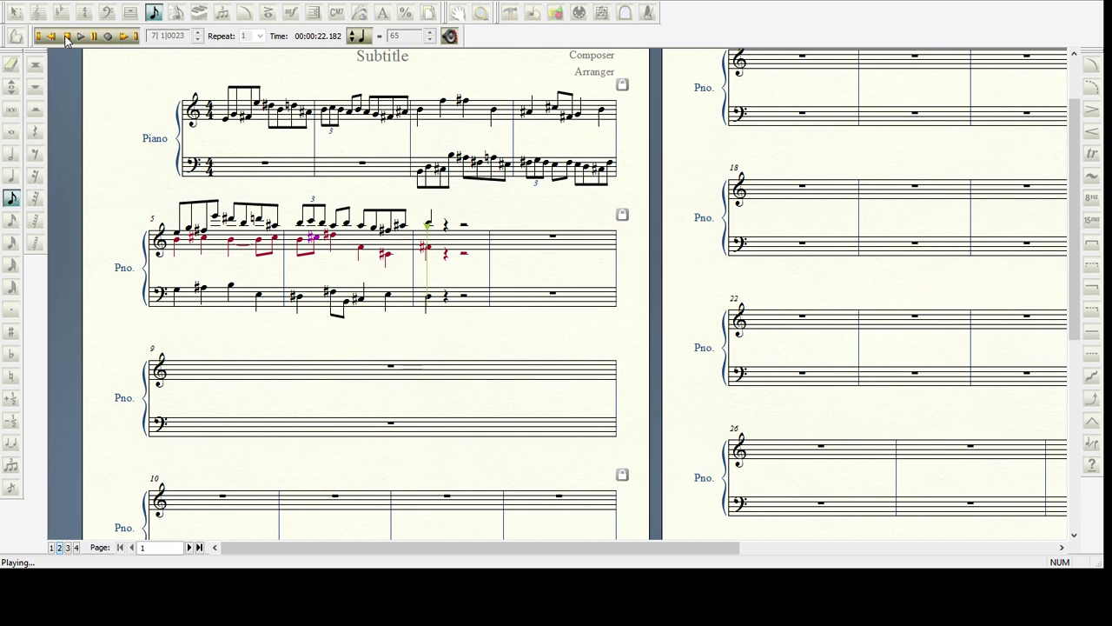
click(66, 37)
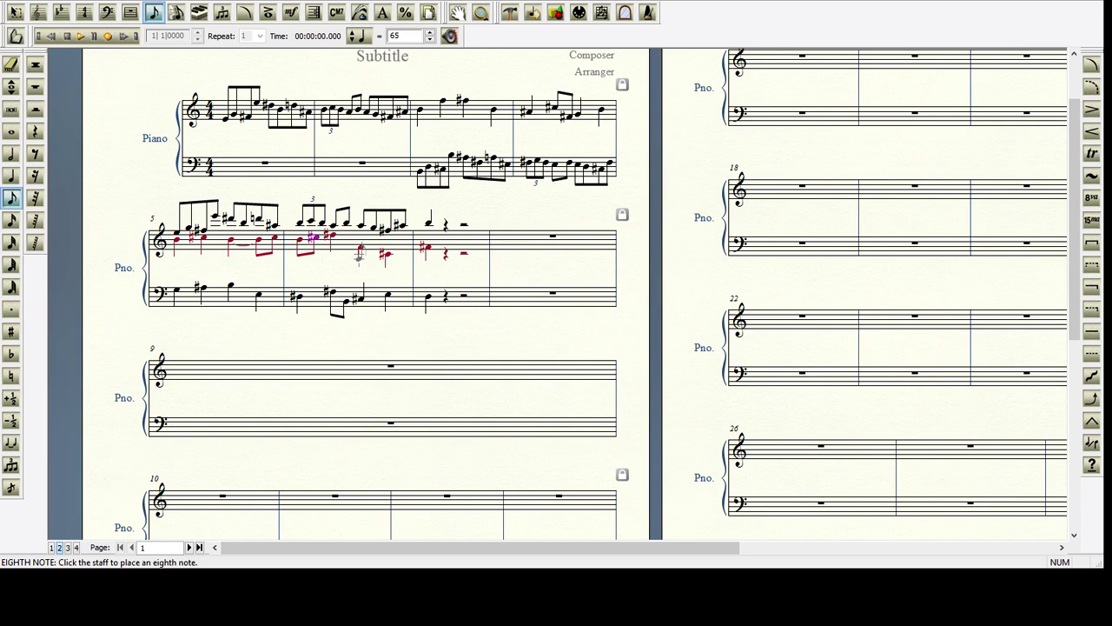
Step: Erase the quarter note in the bass staff of measure 7 and re-enter it in layer 2
click(359, 253)
click(12, 66)
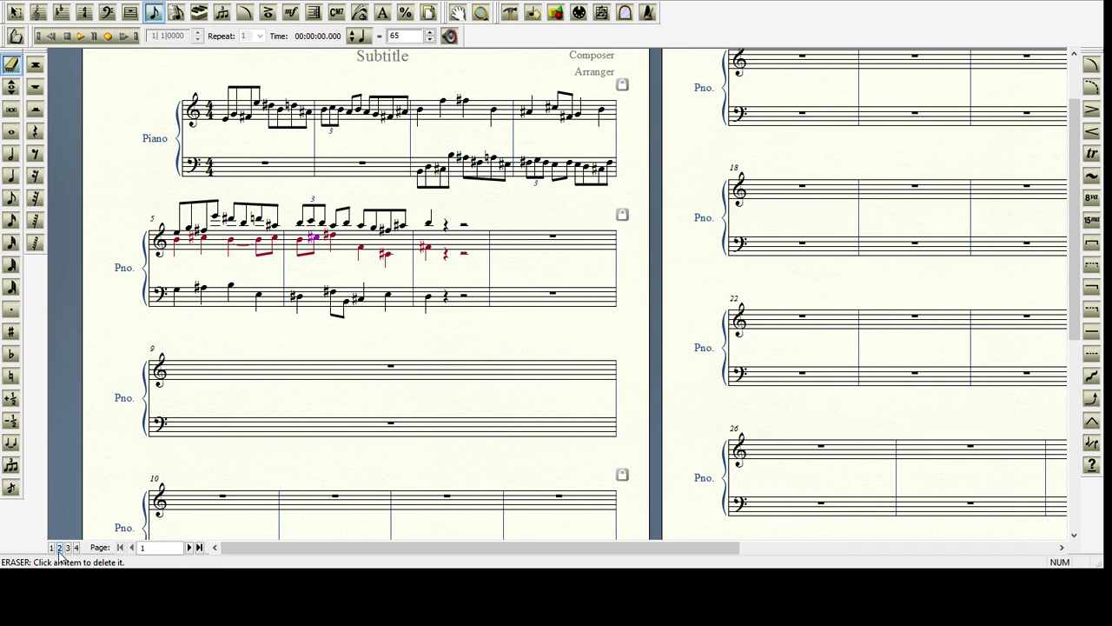
click(428, 298)
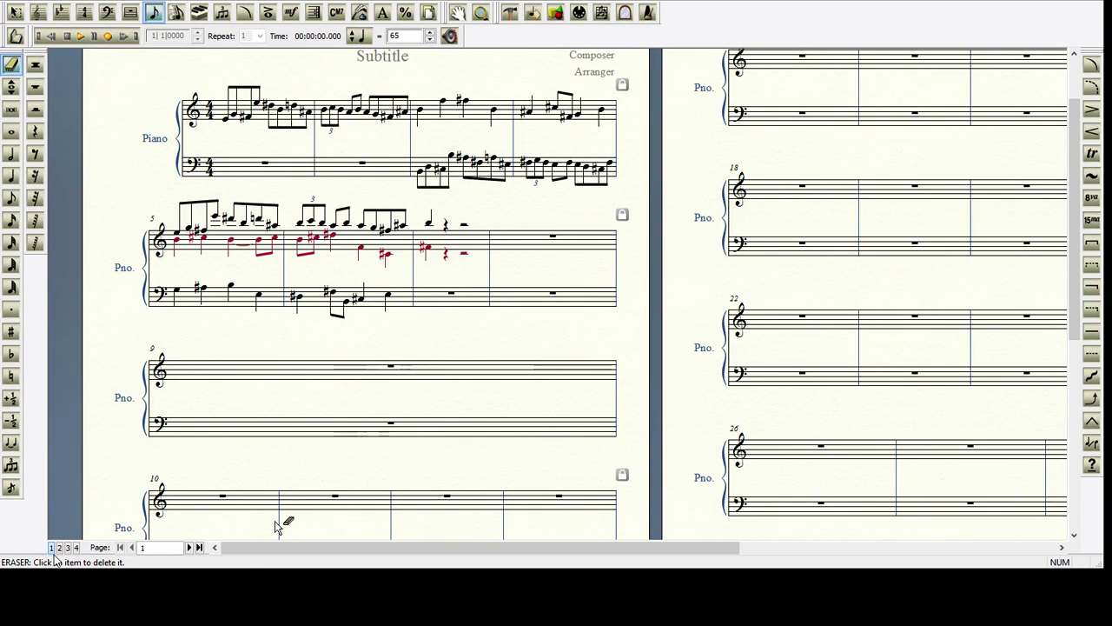
click(12, 176)
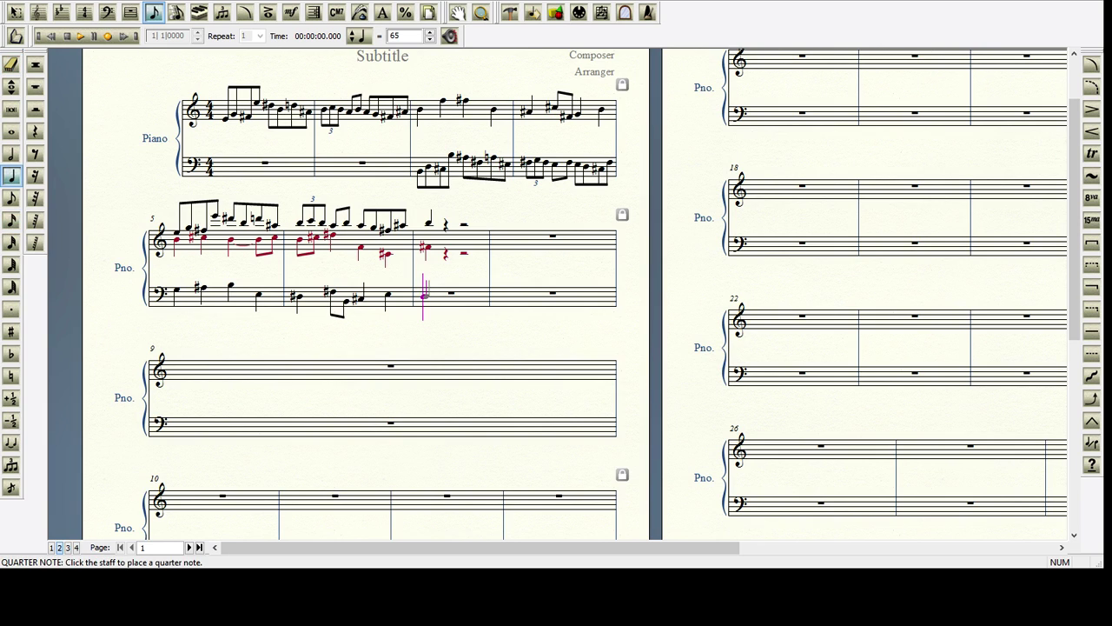
click(424, 296)
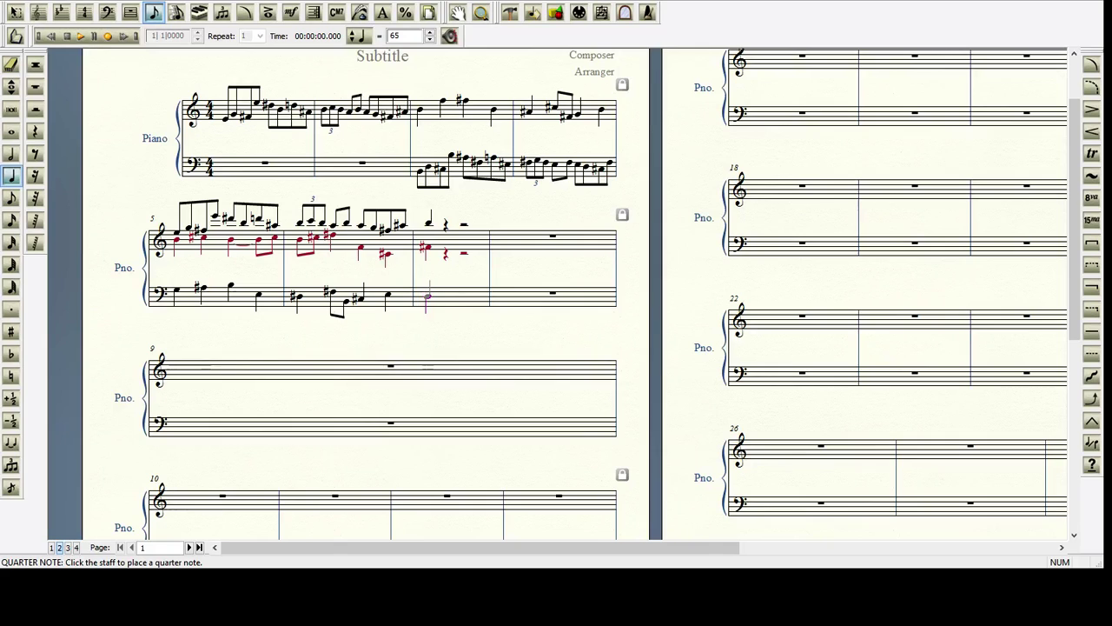
Step: Enter three layer 1 eighth notes at the start of measure 7 in the bass staff and sharpen the third
click(12, 199)
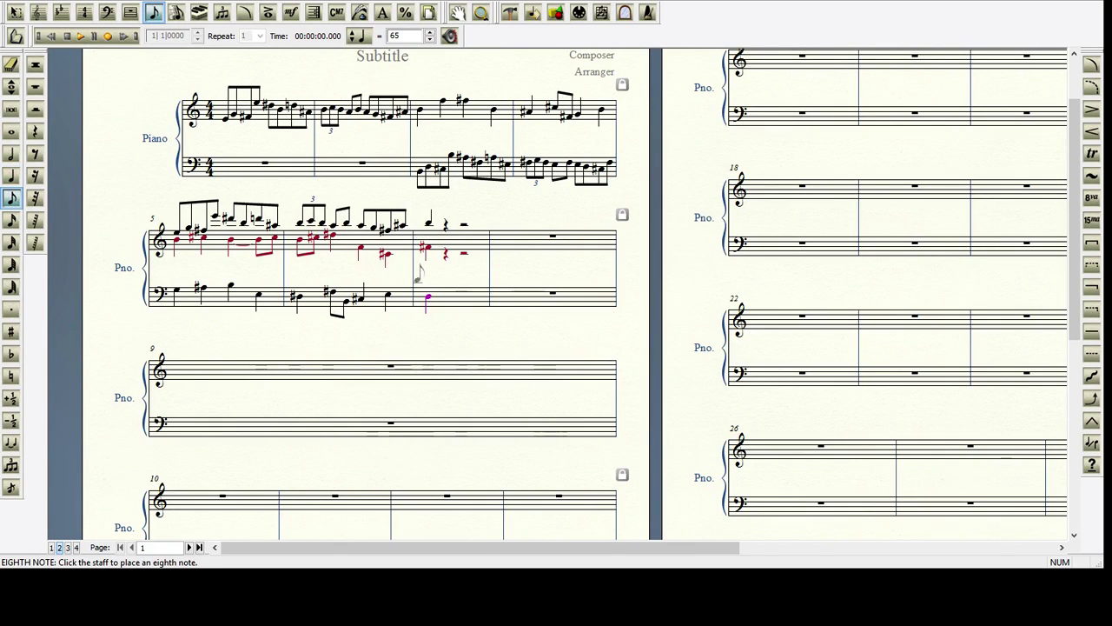
key(4)
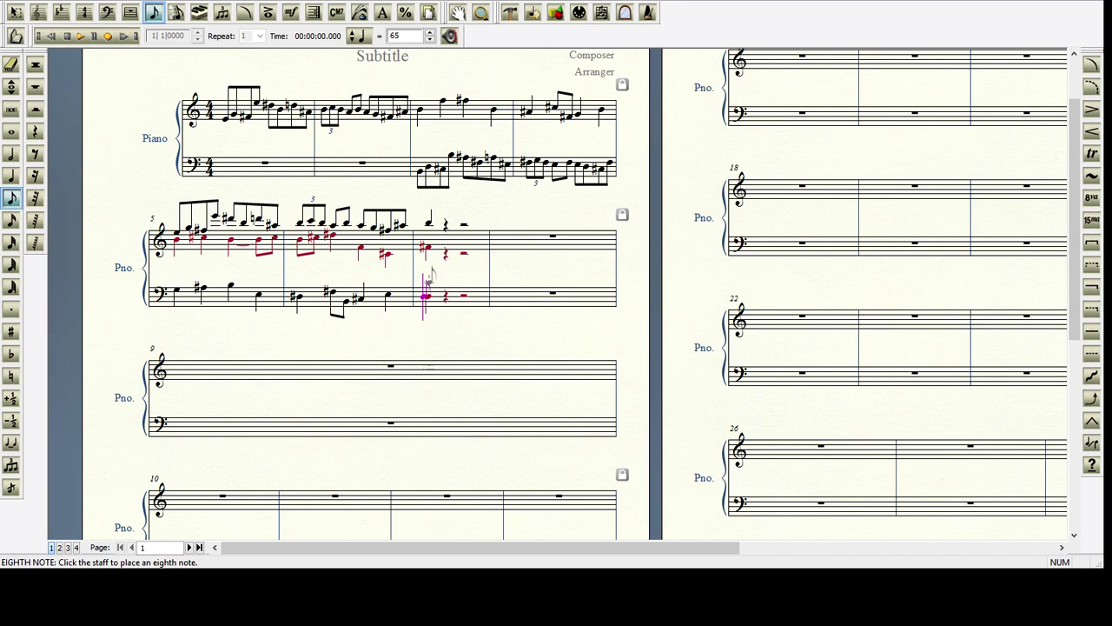
click(430, 277)
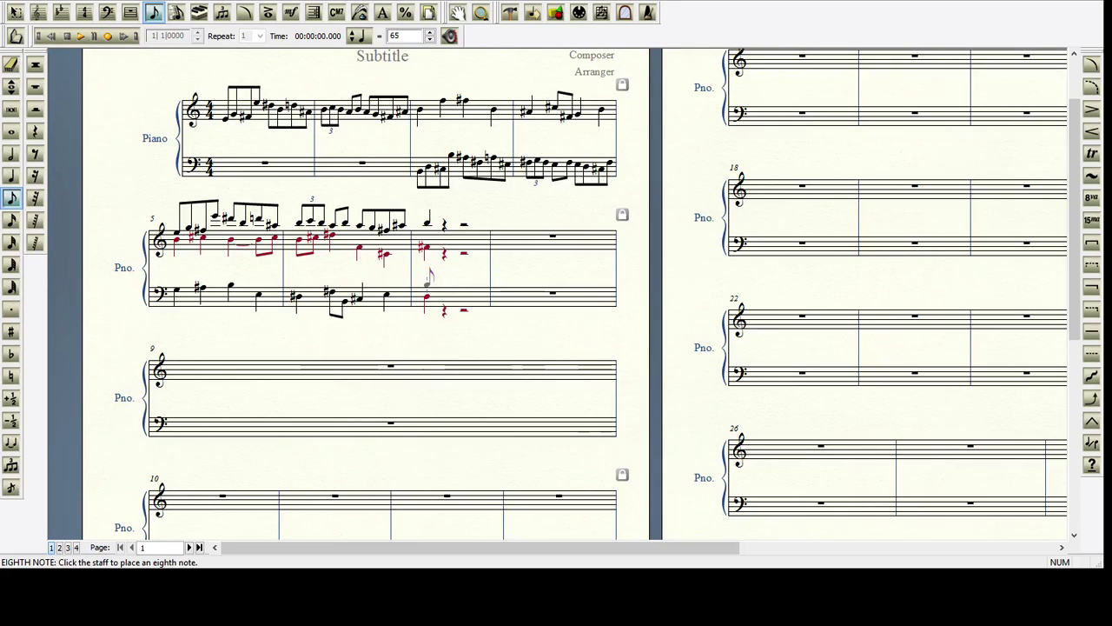
click(438, 278)
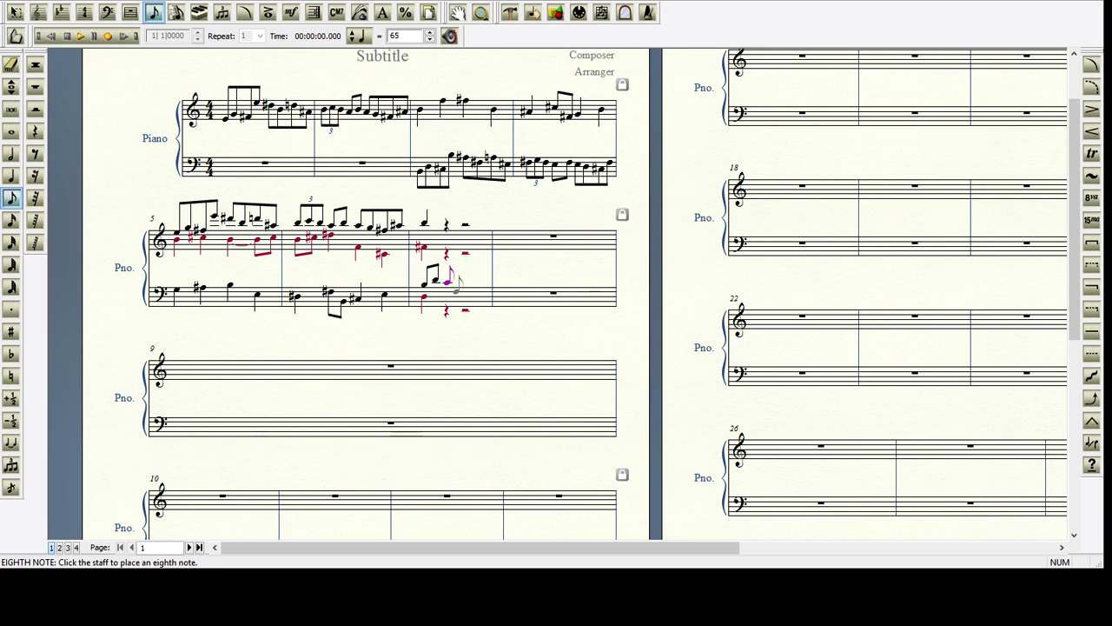
key(plus)
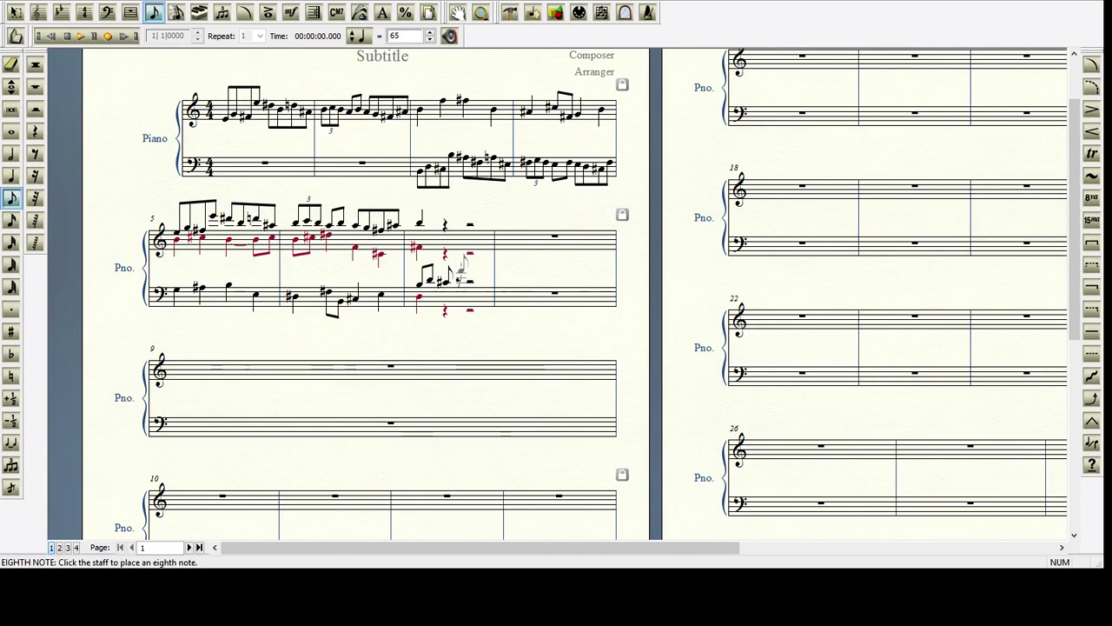
Step: Complete layer 1 of measure 7 in the bass staff with five more eighth notes, sharpening the second, third and fifth and making the fourth natural
click(459, 266)
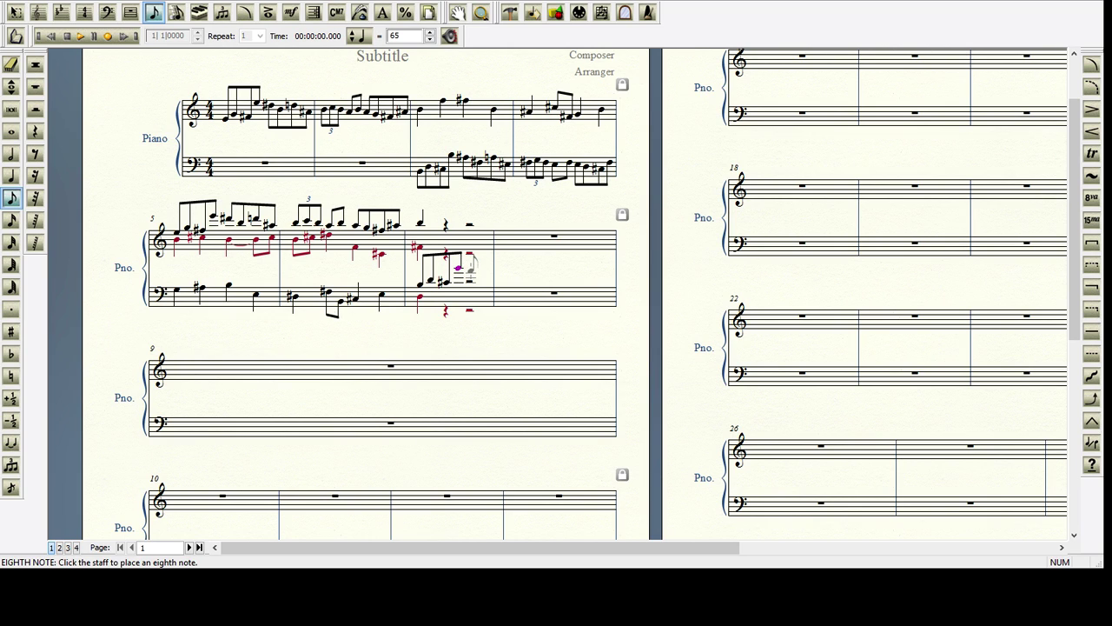
click(470, 271)
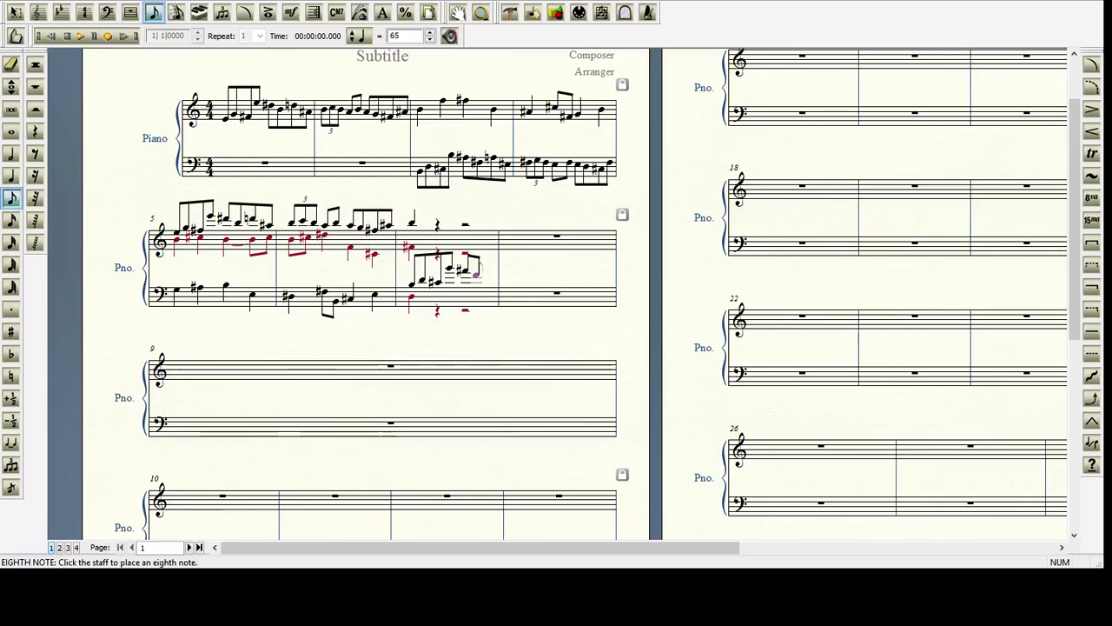
click(476, 274)
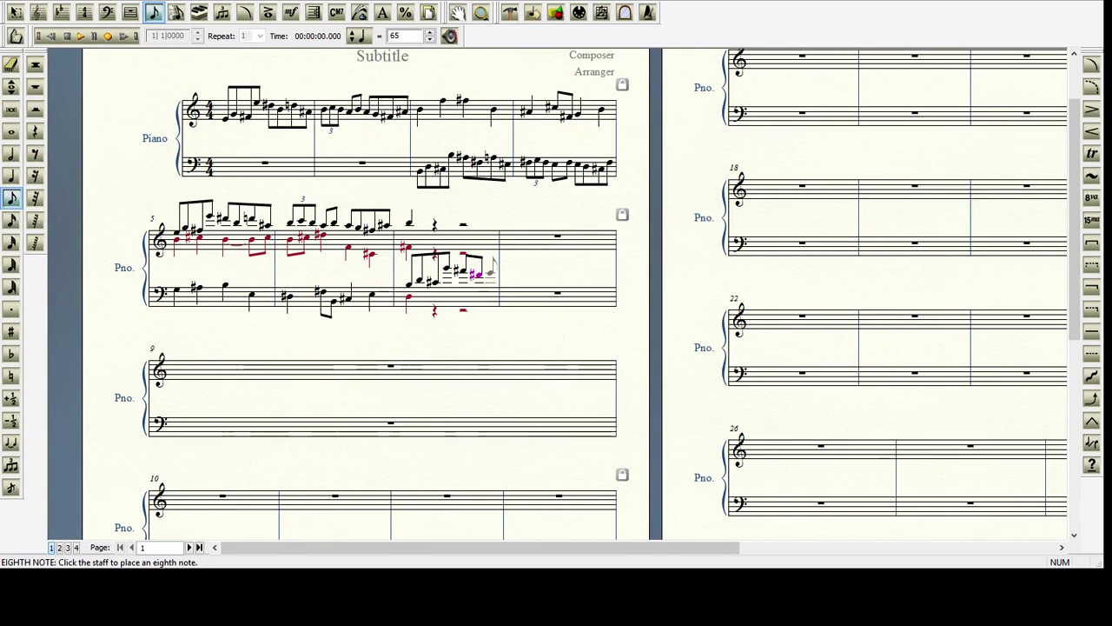
click(12, 378)
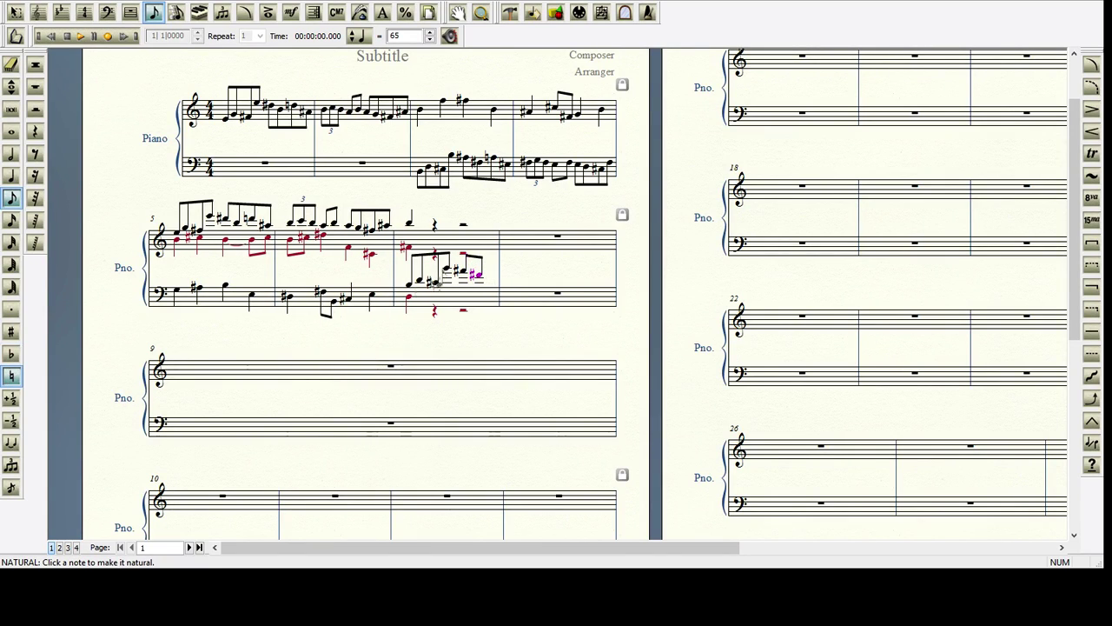
click(478, 274)
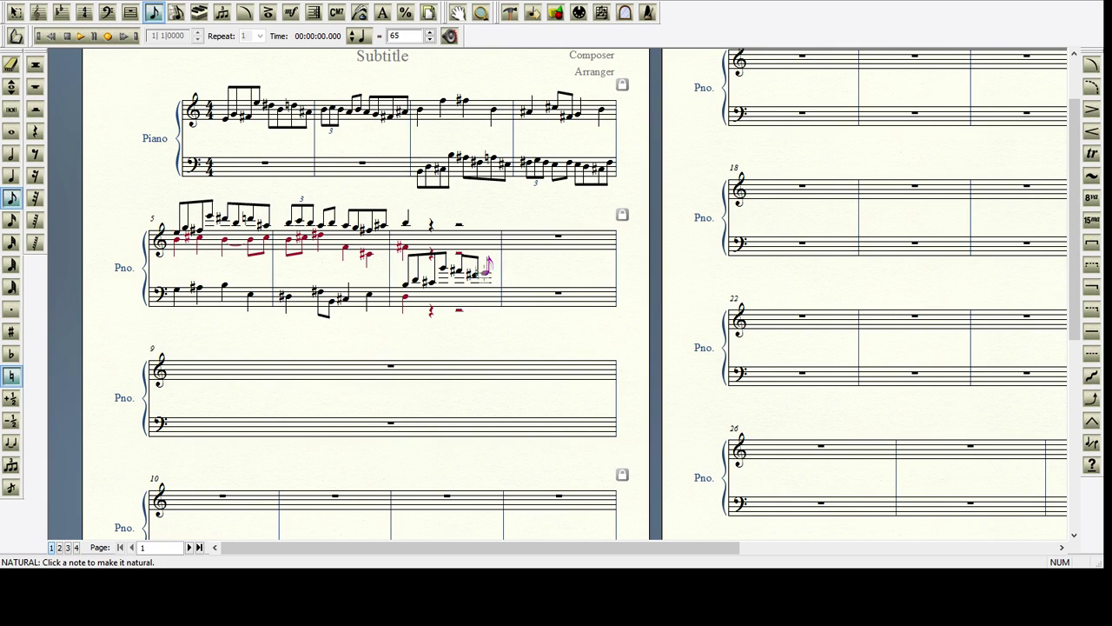
click(491, 273)
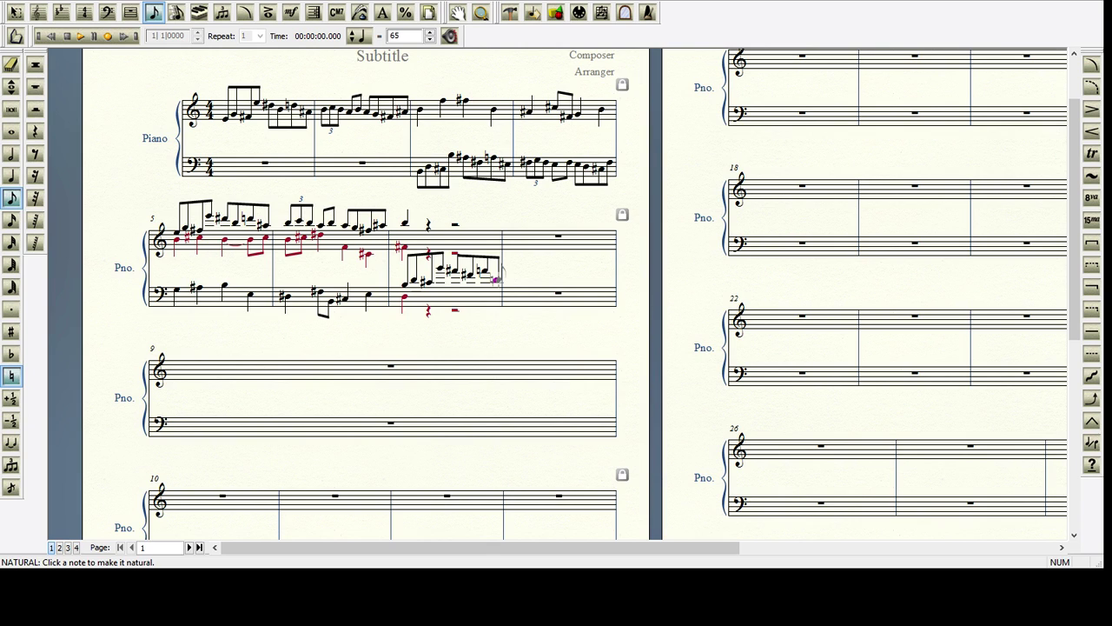
click(497, 278)
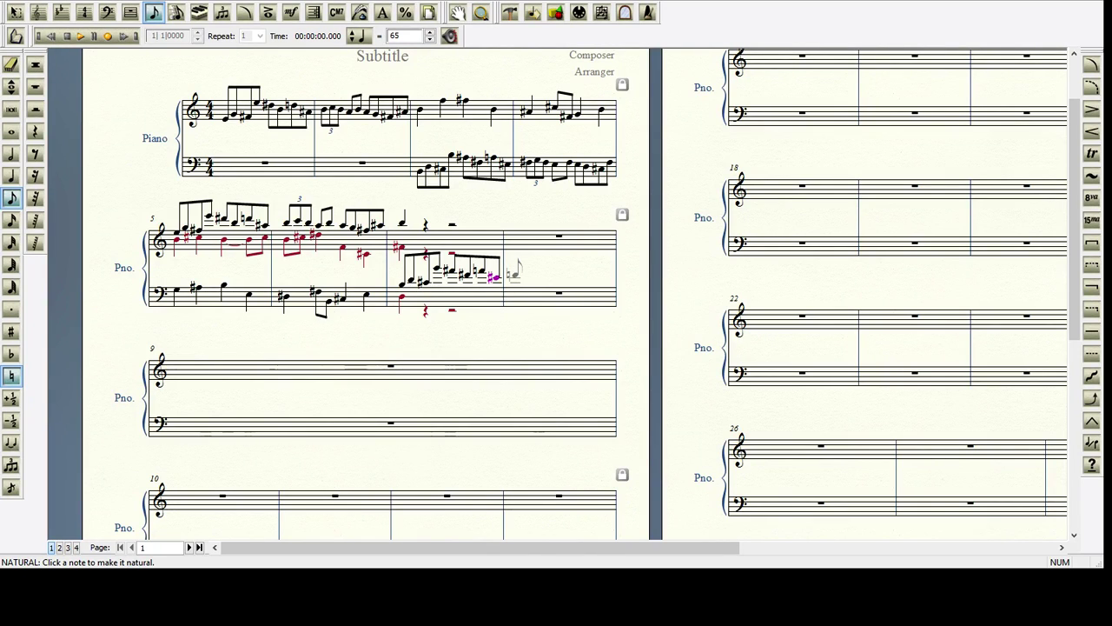
Step: Enter an eighth-note triplet at the start of measure 8 in the bass staff, with its first note sharpened
click(515, 272)
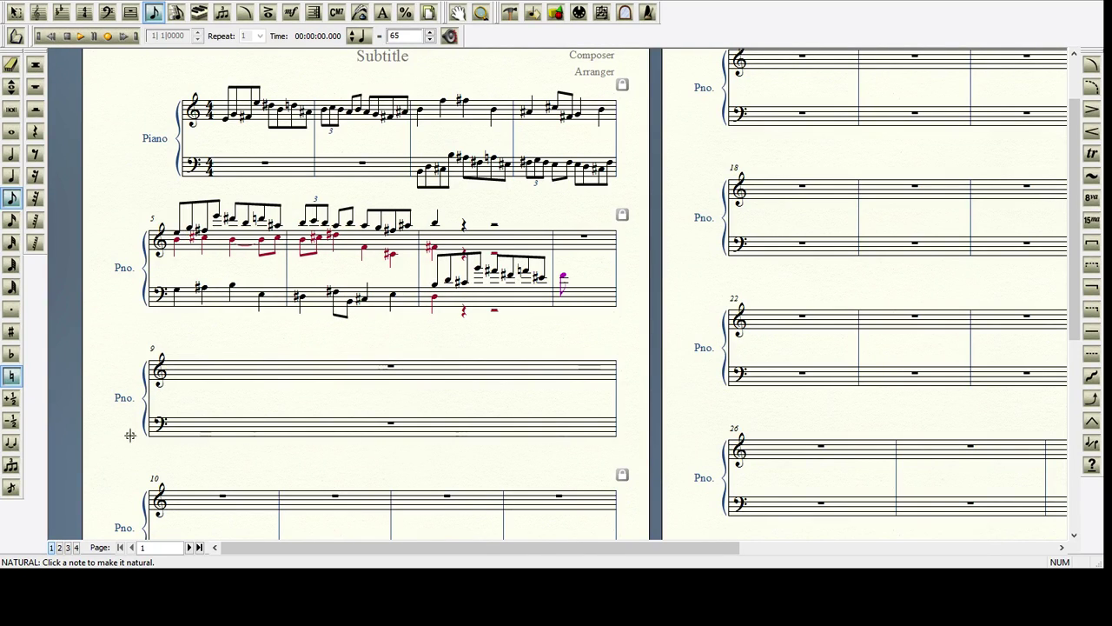
click(12, 465)
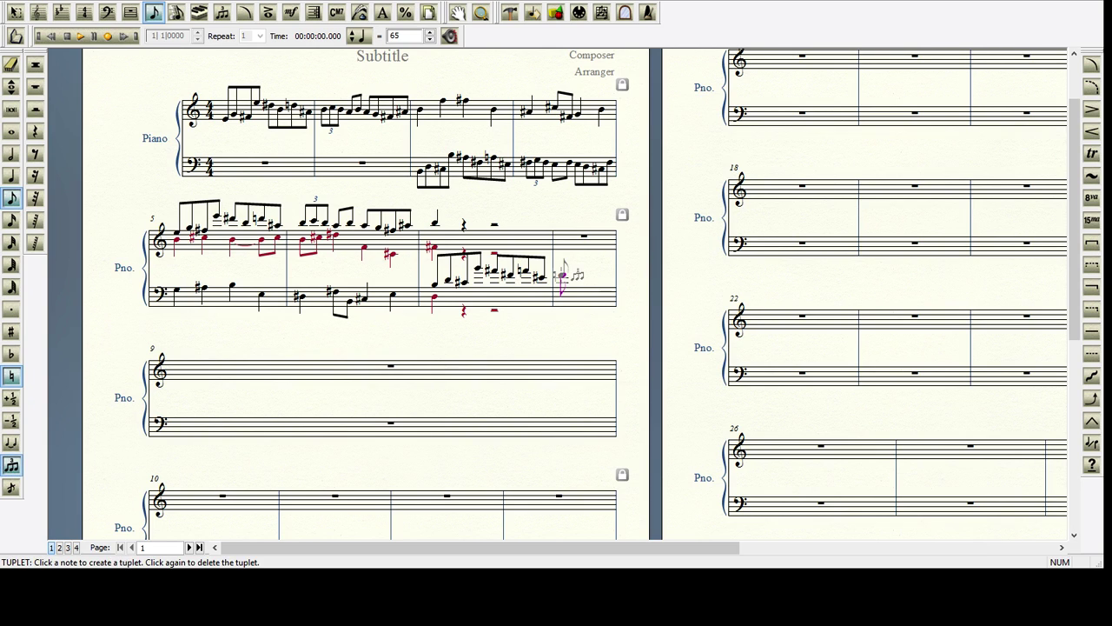
click(558, 277)
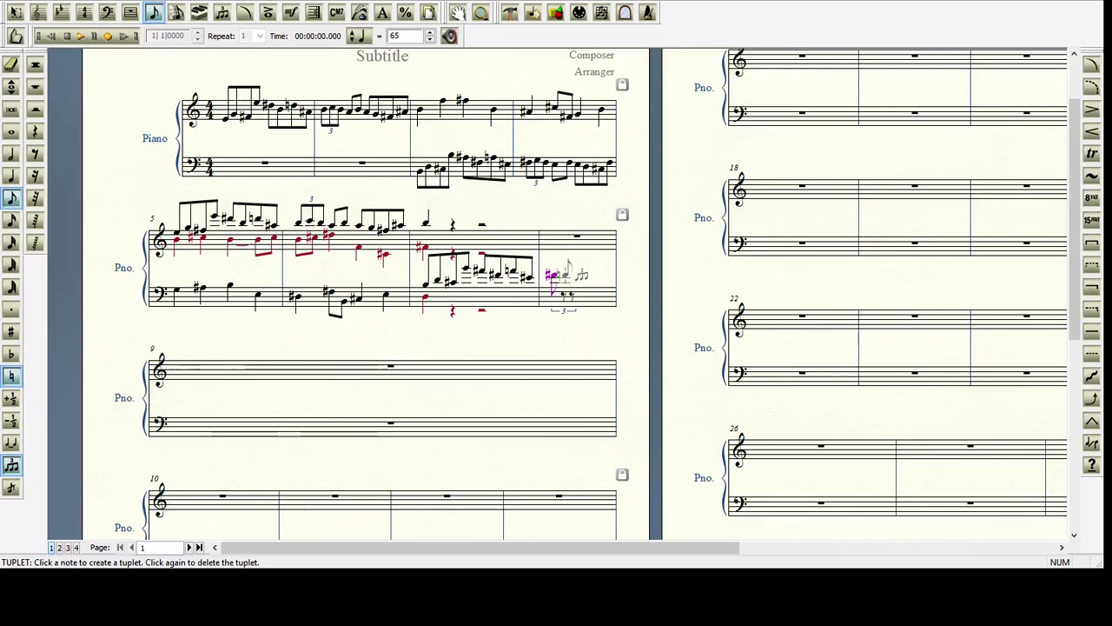
click(563, 276)
click(571, 276)
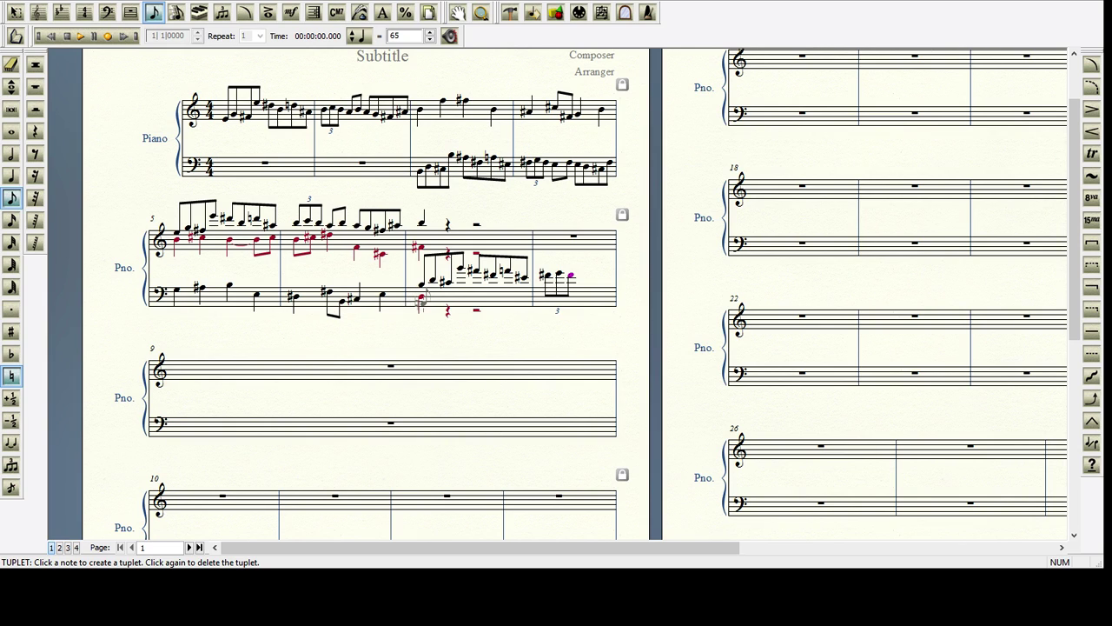
Step: Fill the rest of measure 8 in the bass staff with six eighth notes, sharpening the fifth
click(582, 280)
click(582, 280)
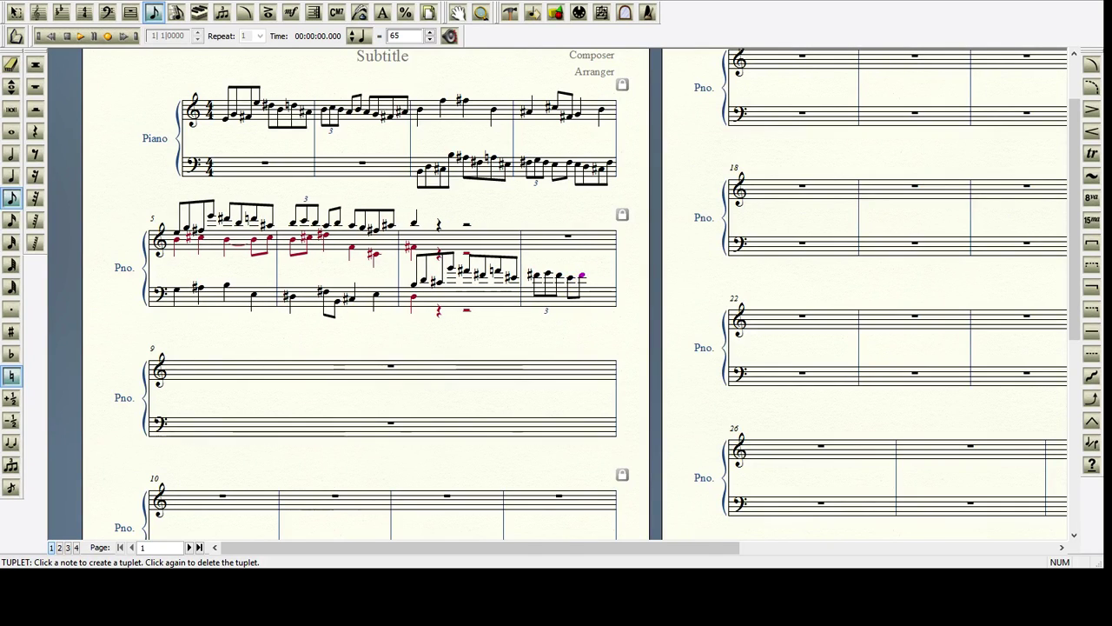
click(594, 273)
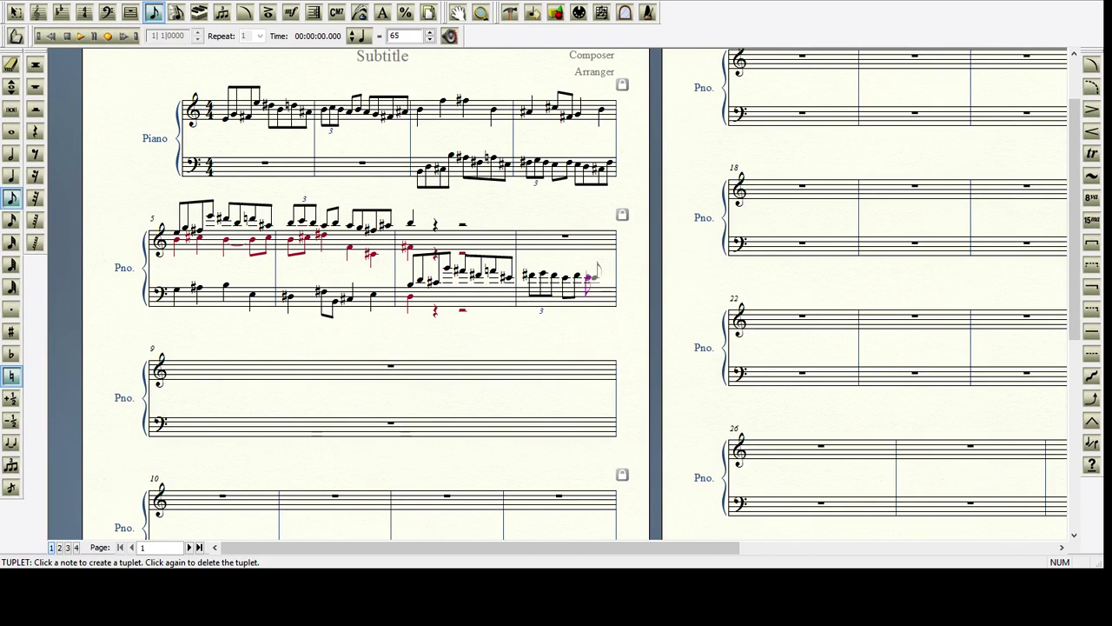
click(602, 271)
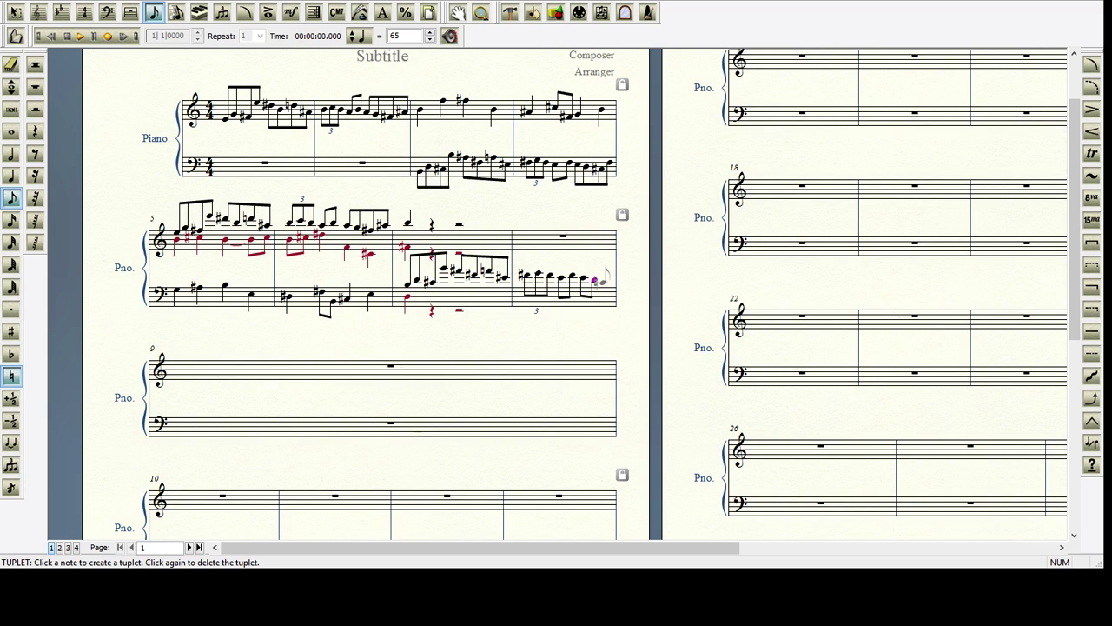
click(606, 276)
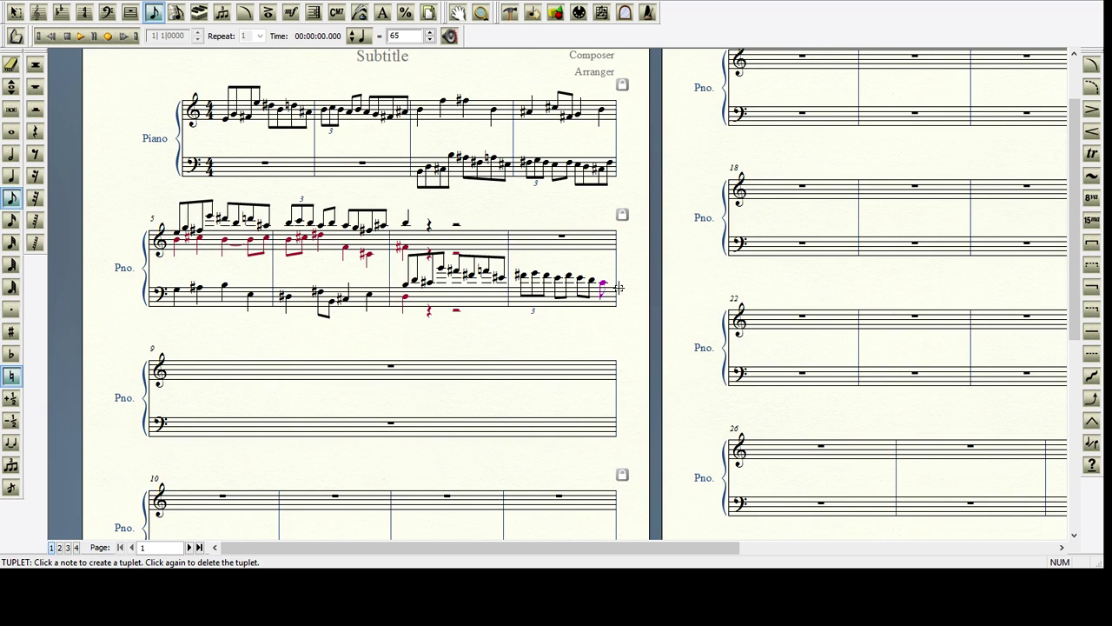
click(616, 282)
click(616, 284)
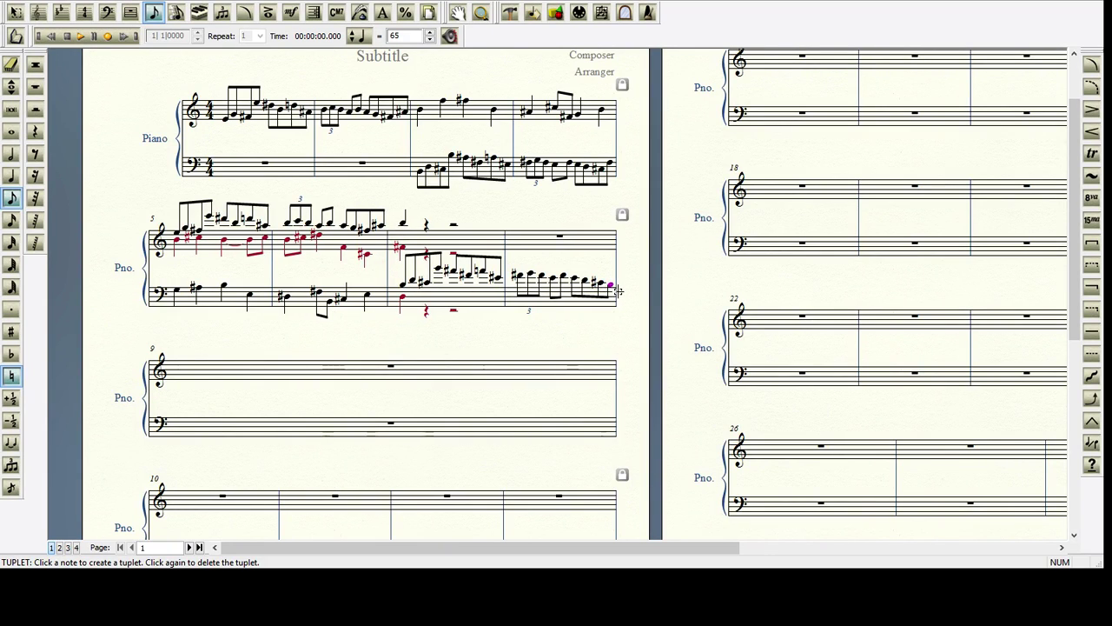
click(615, 279)
click(615, 279)
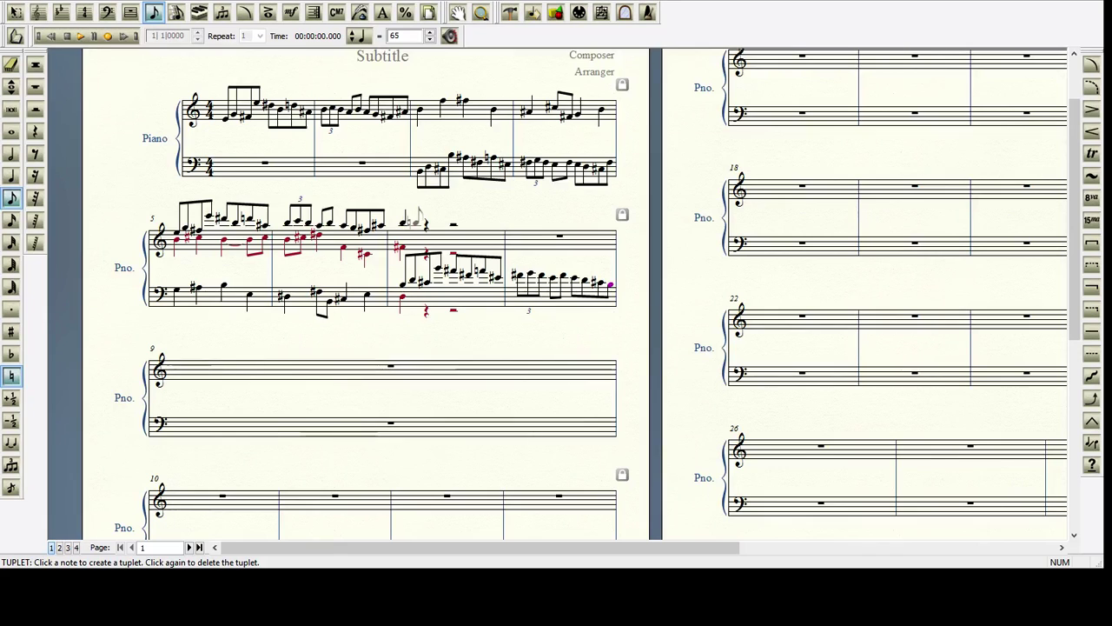
Step: Enter layer 1 quarter notes on beats two to four of measure 7 in the treble staff, the beat three note sharpened
click(12, 175)
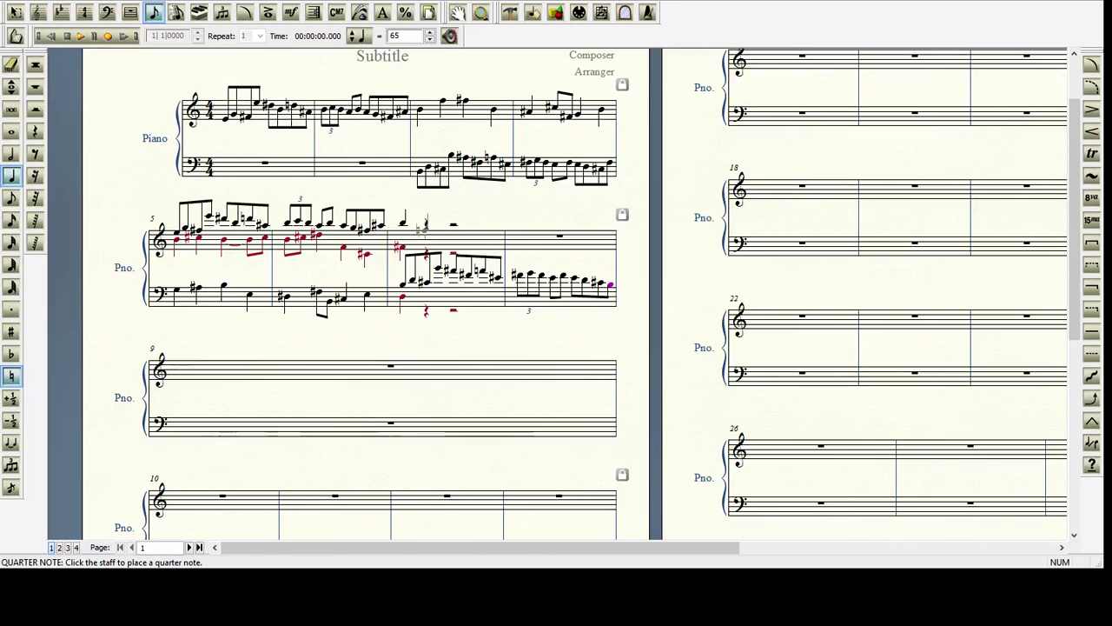
click(425, 225)
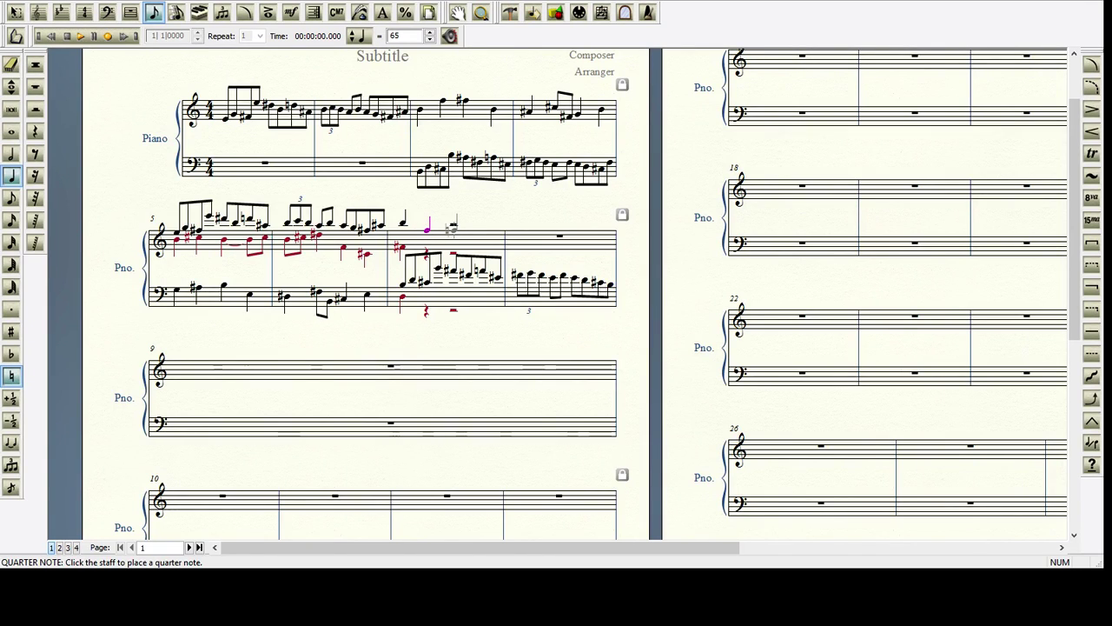
click(452, 224)
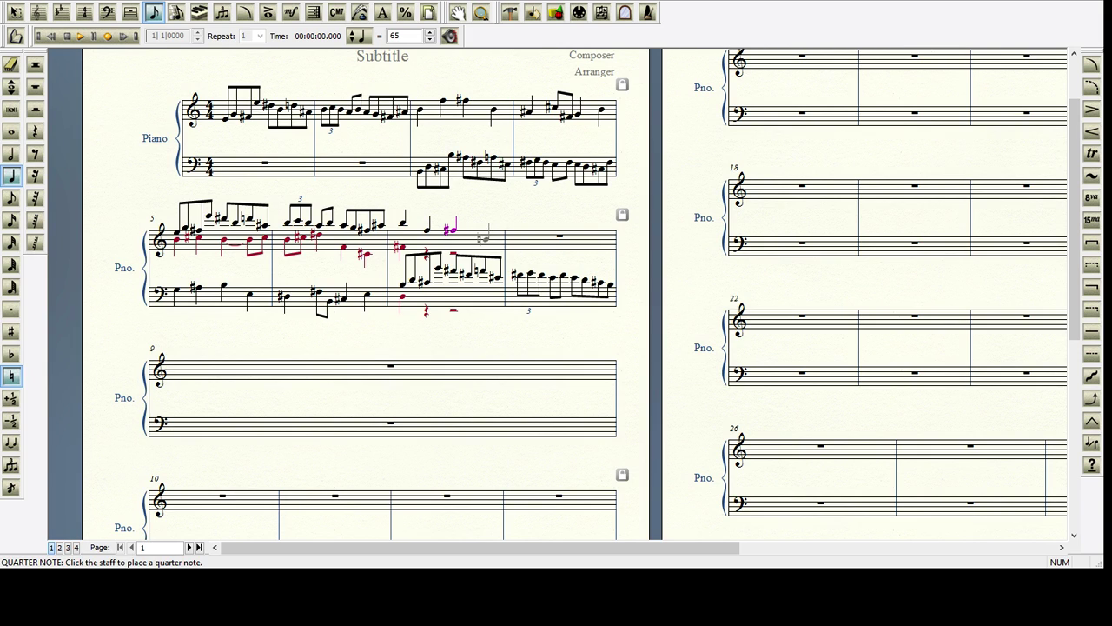
click(484, 235)
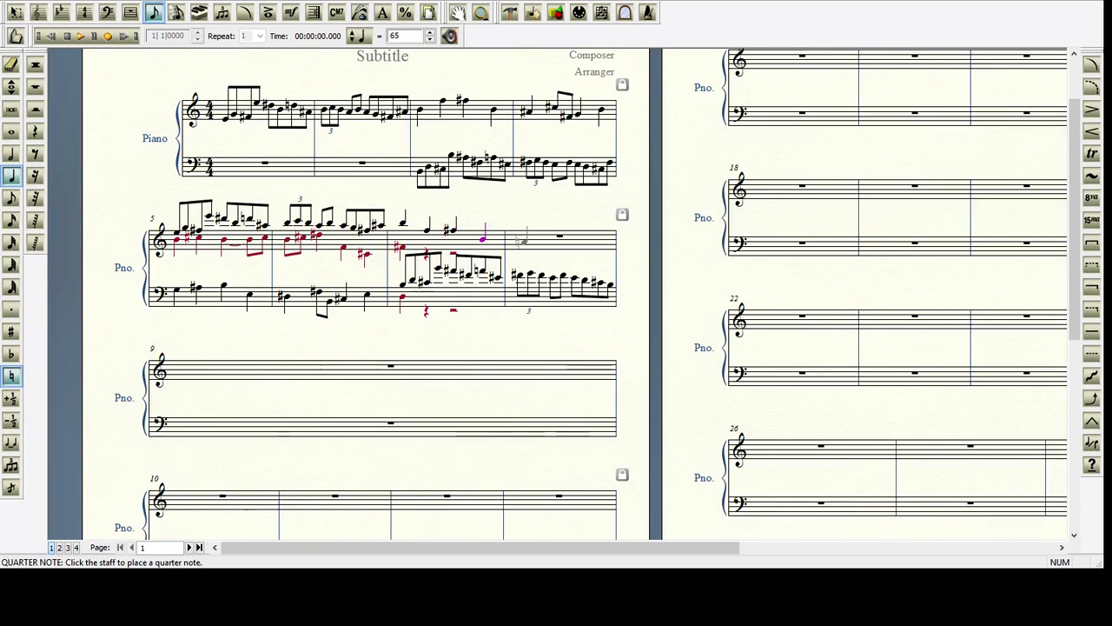
Step: Fill measure 8 of the treble staff in layer 1 with a sharpened quarter note, two sharpened eighth notes and two plain quarter notes
click(522, 241)
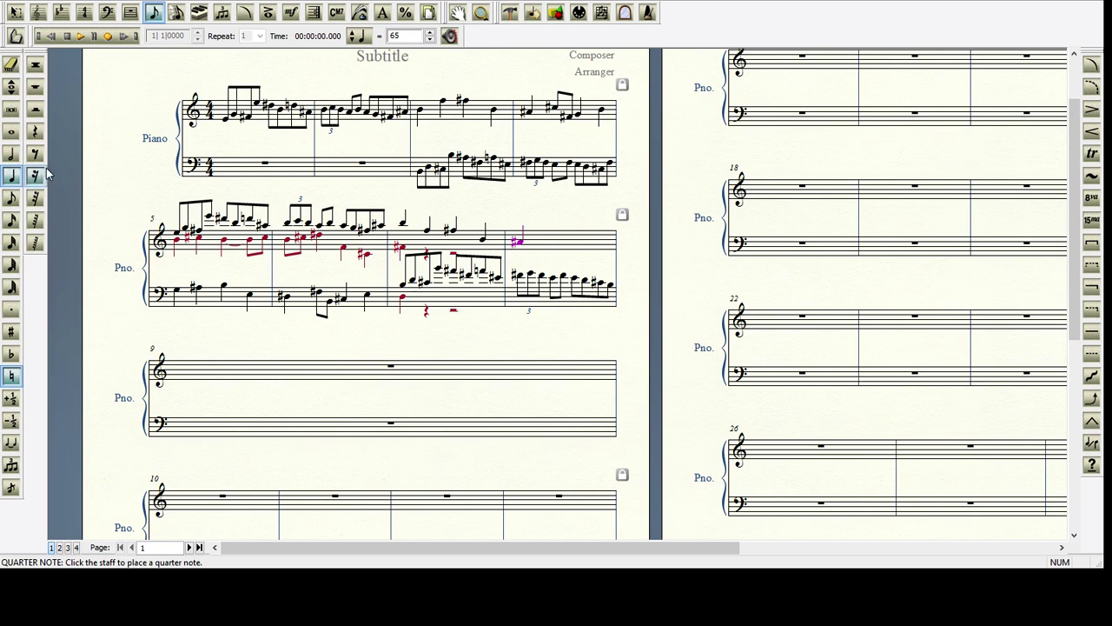
click(13, 199)
click(12, 199)
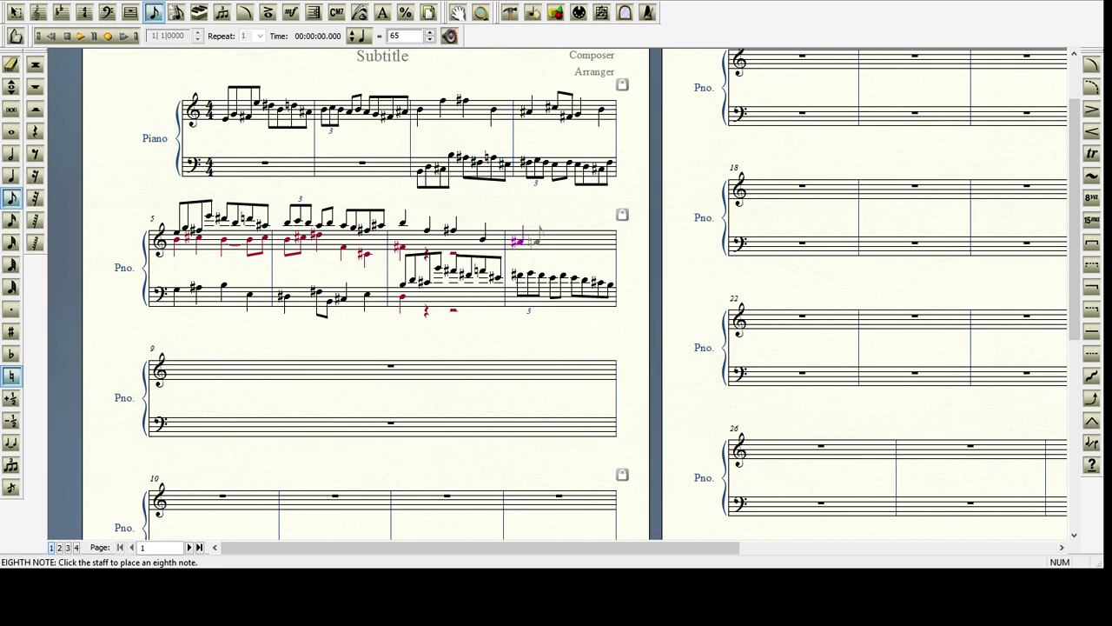
click(550, 240)
click(562, 247)
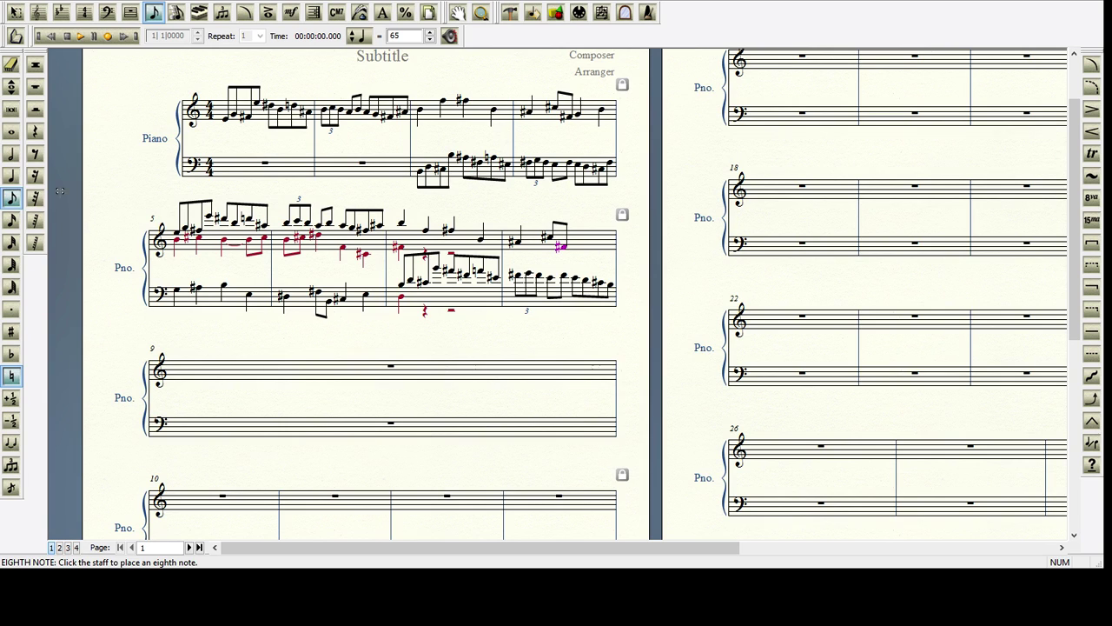
click(11, 175)
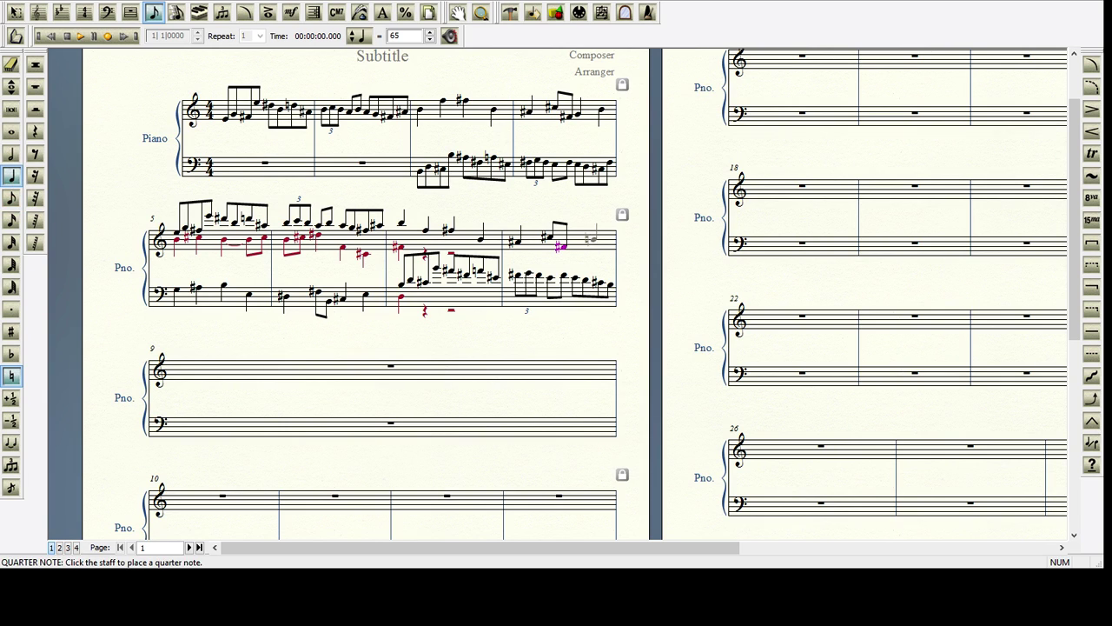
click(591, 244)
click(598, 242)
click(34, 198)
click(602, 110)
click(364, 296)
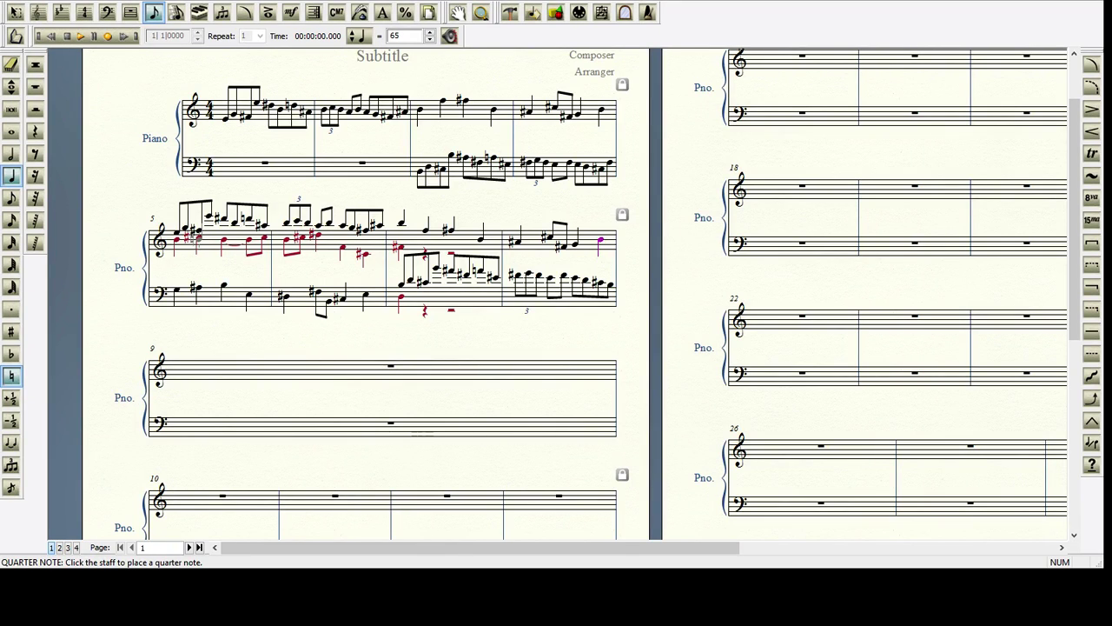